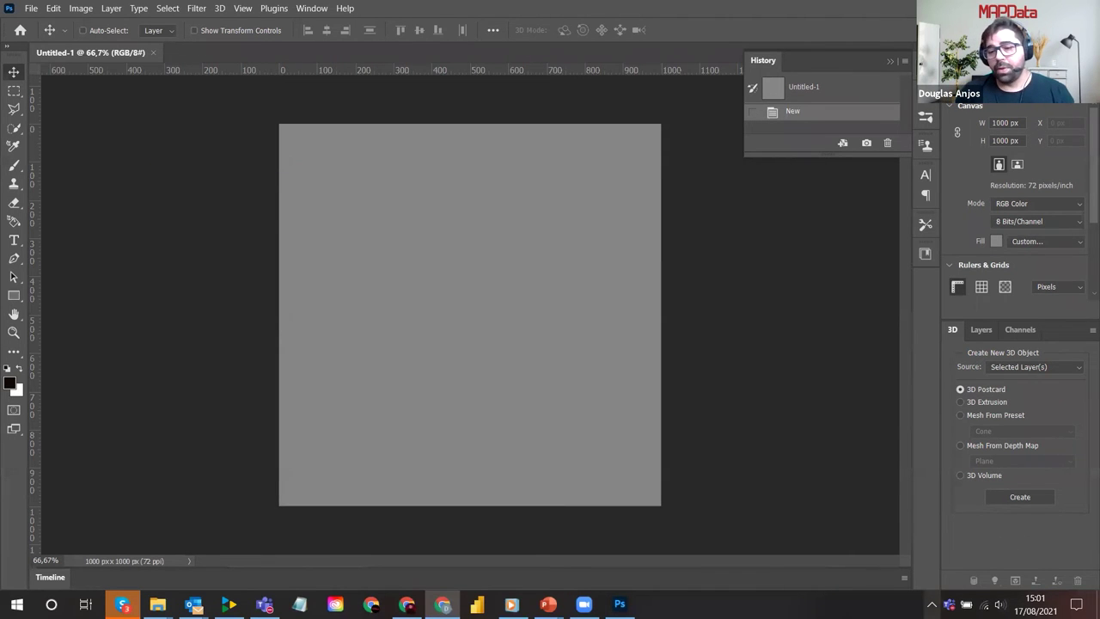
Quit the background app with the coloured play-triangle icon in the system tray
right_click(932, 605)
left_click(932, 605)
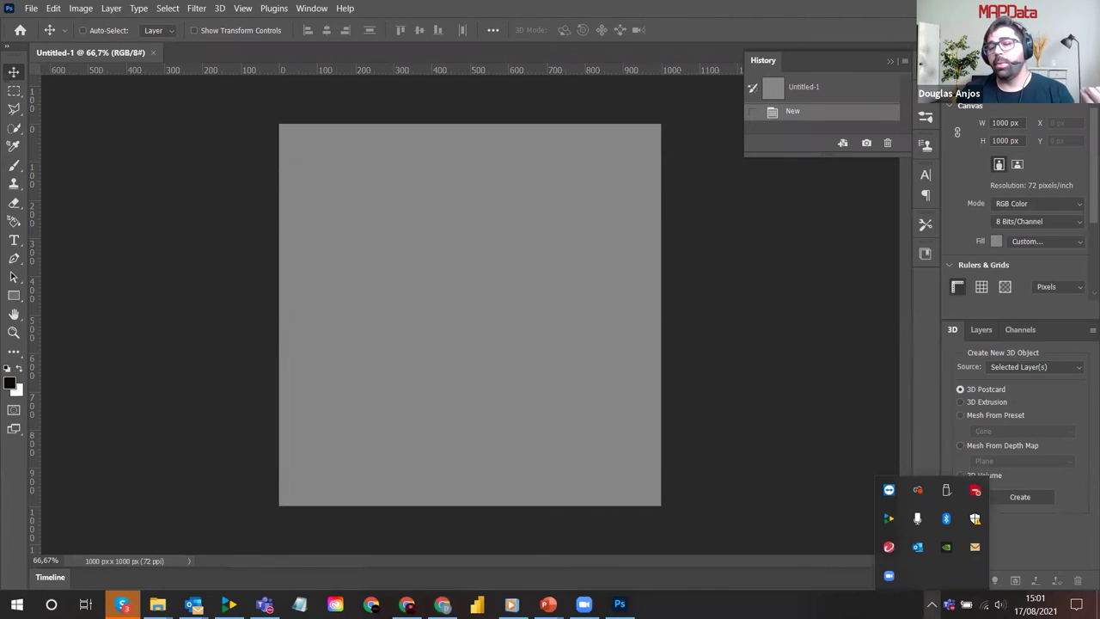
right_click(891, 522)
left_click(914, 560)
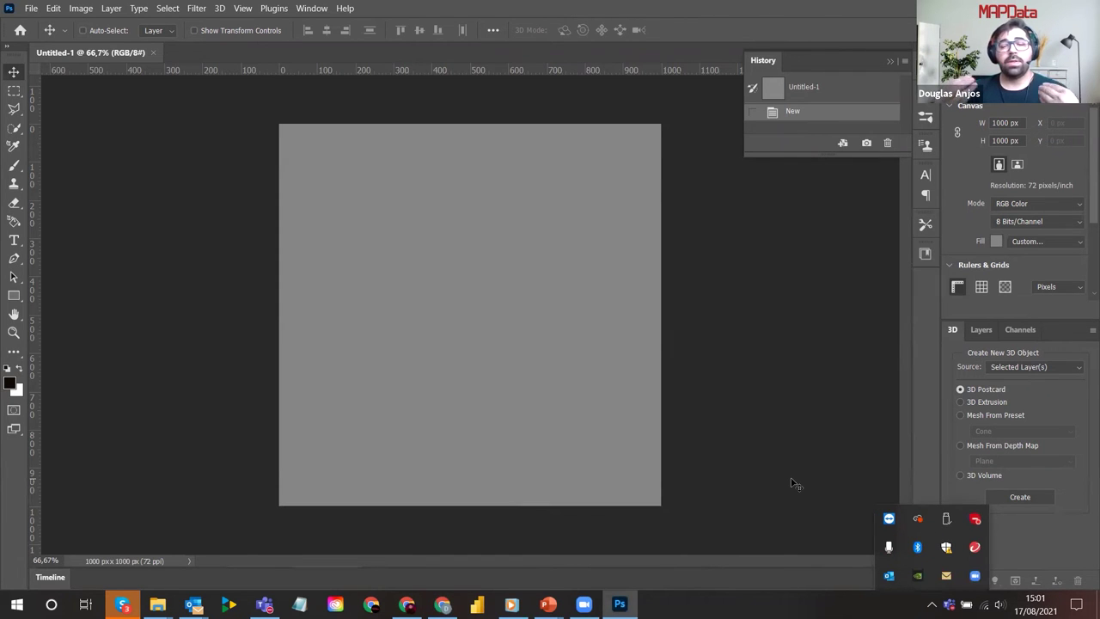
left_click(793, 483)
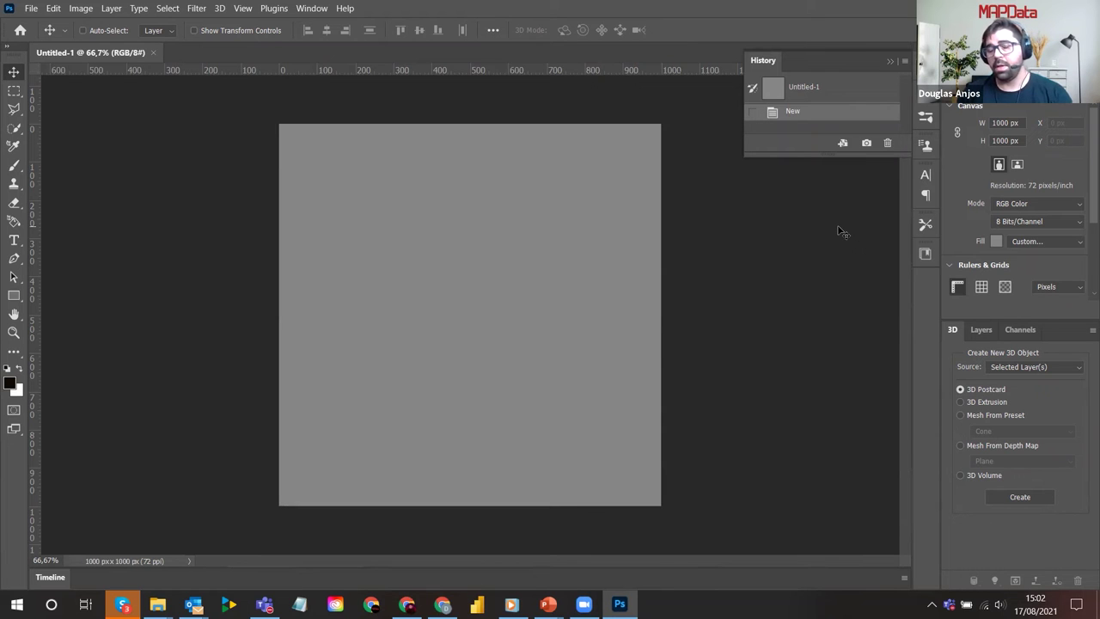
Collapse History, open Libraries and go through the list of all available libraries
left_click(890, 61)
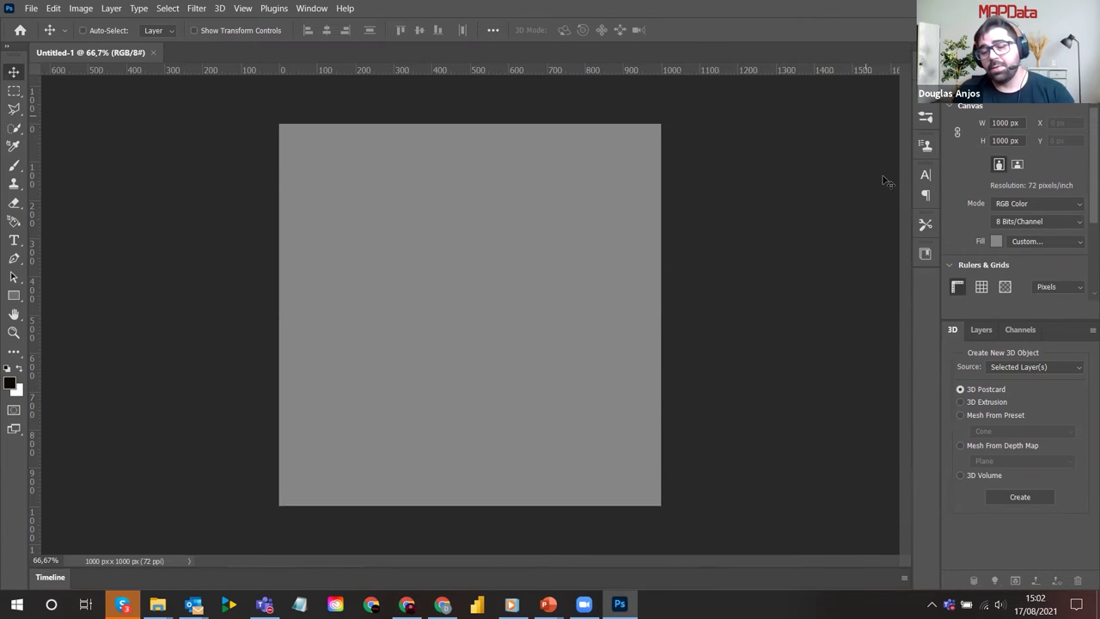
left_click(925, 255)
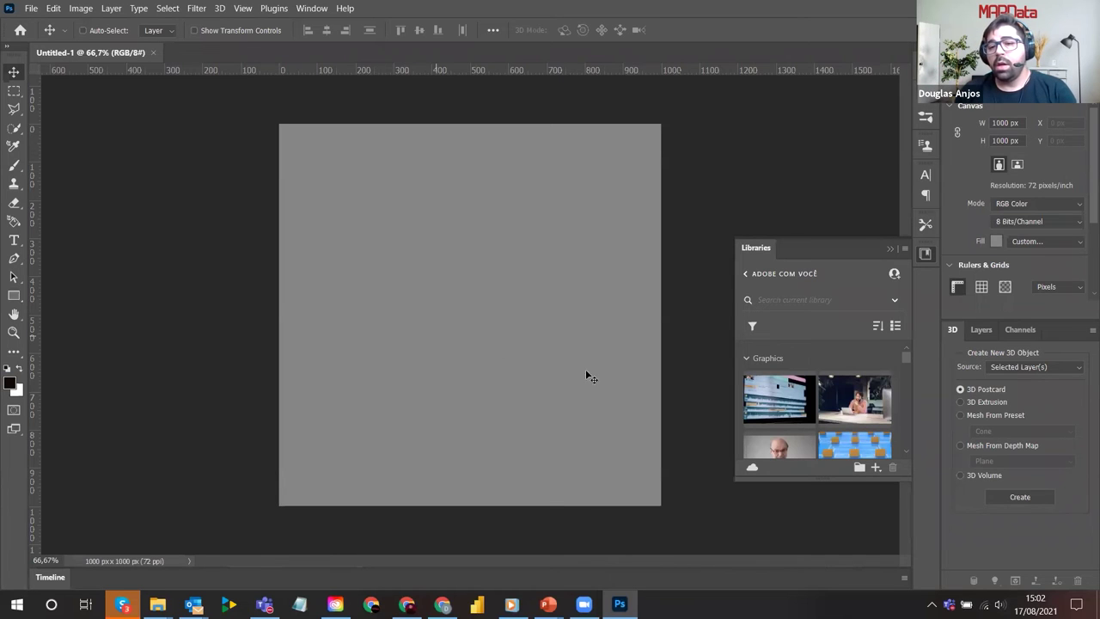
left_click(786, 272)
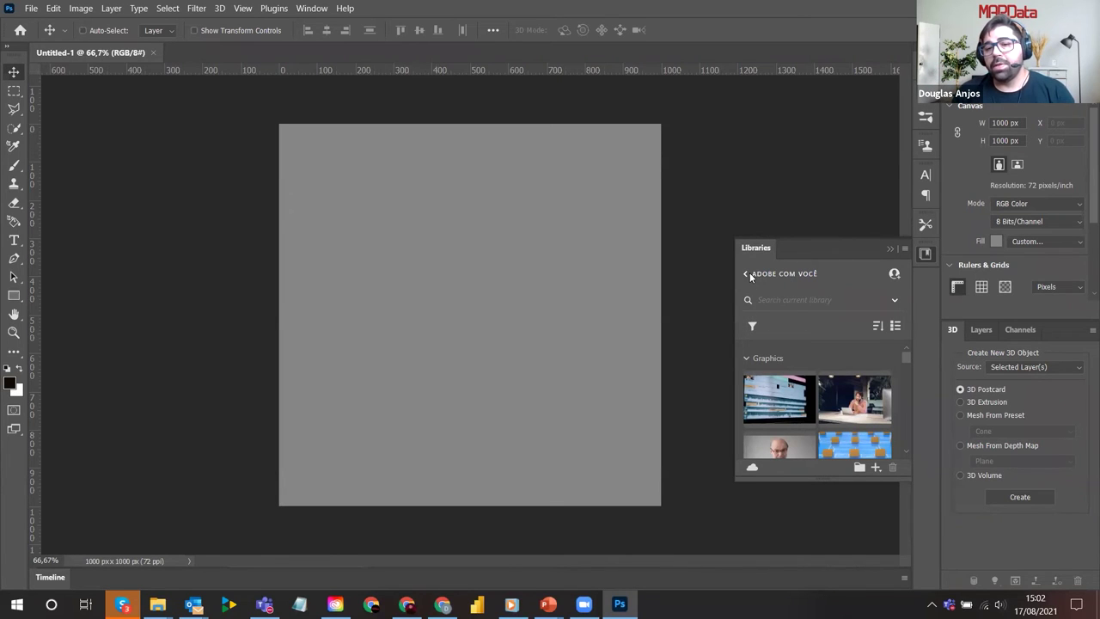
scroll(797, 396, "down", 8)
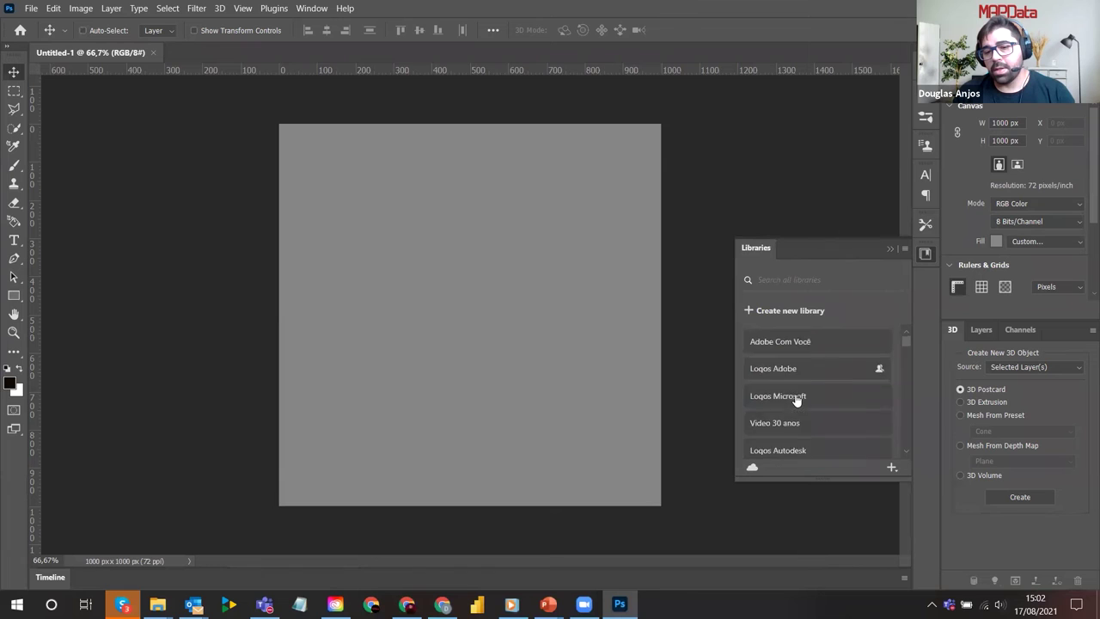
scroll(795, 401, "down", 2)
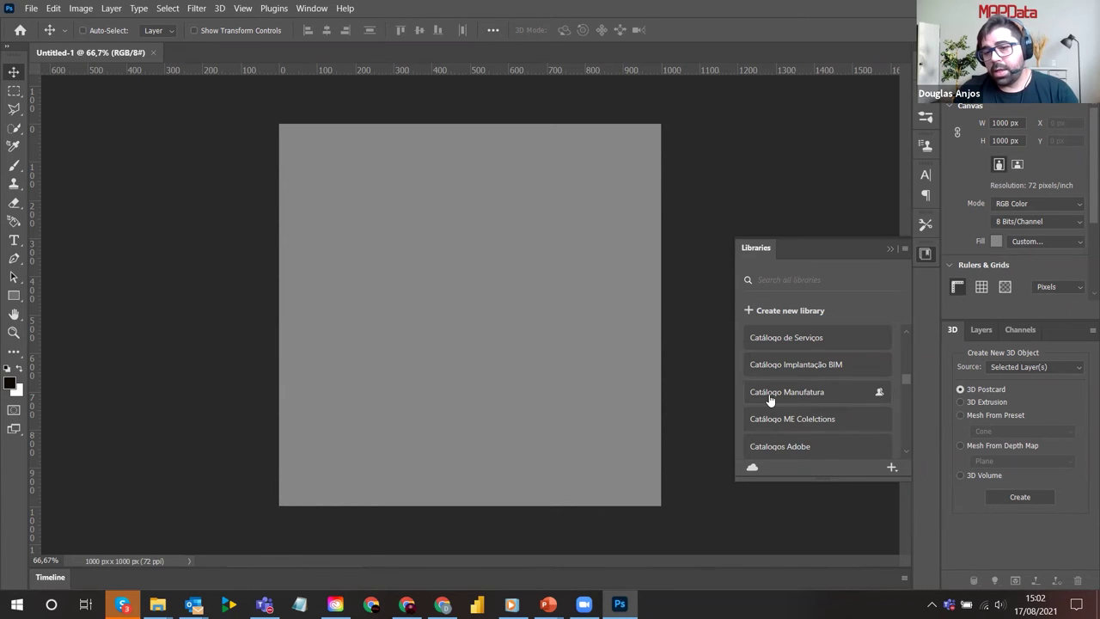
Look through the graphics of the Catálogo Manufatura library and return to the library list
left_click(772, 401)
scroll(791, 412, "down", 6)
scroll(795, 415, "up", 6)
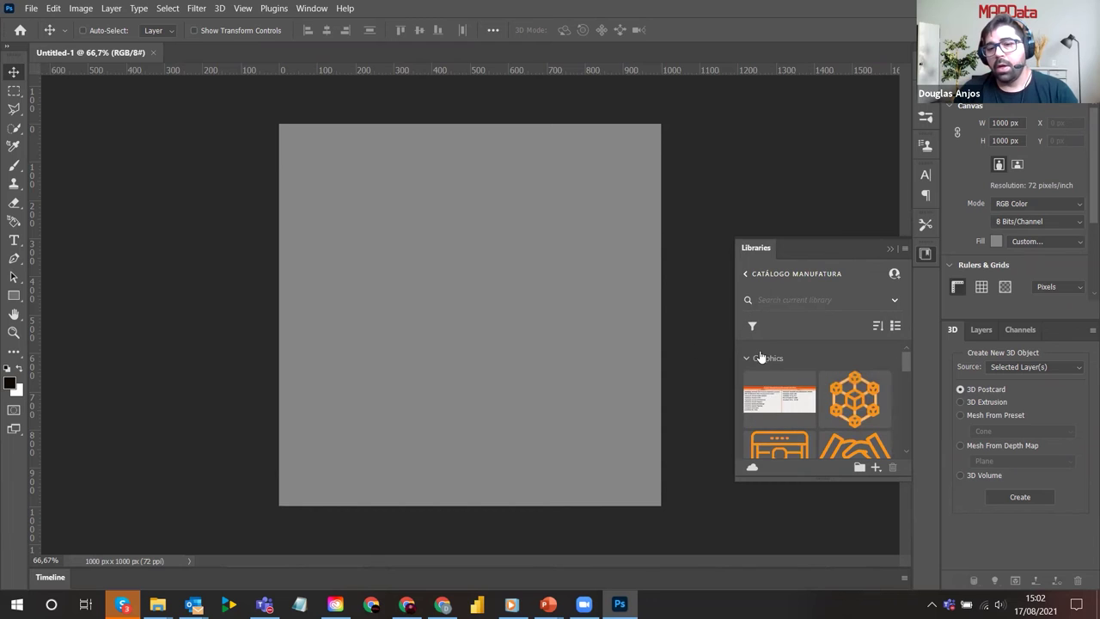
left_click(745, 274)
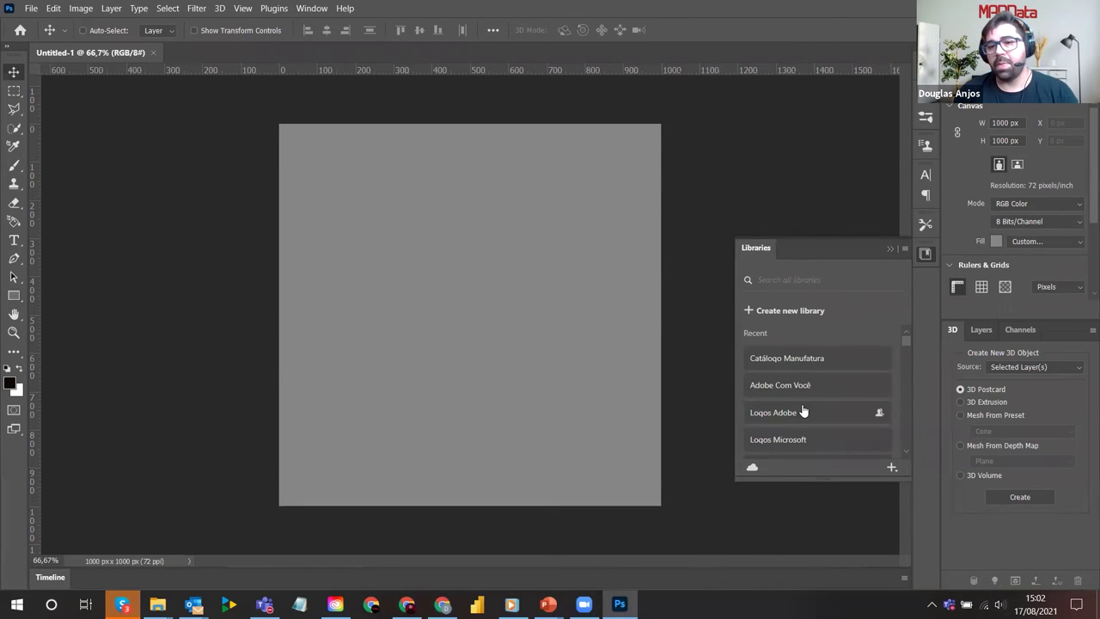
Examine the logos stored in the Logos Adobe library and return to the library list
left_click(766, 419)
scroll(764, 419, "down", 5)
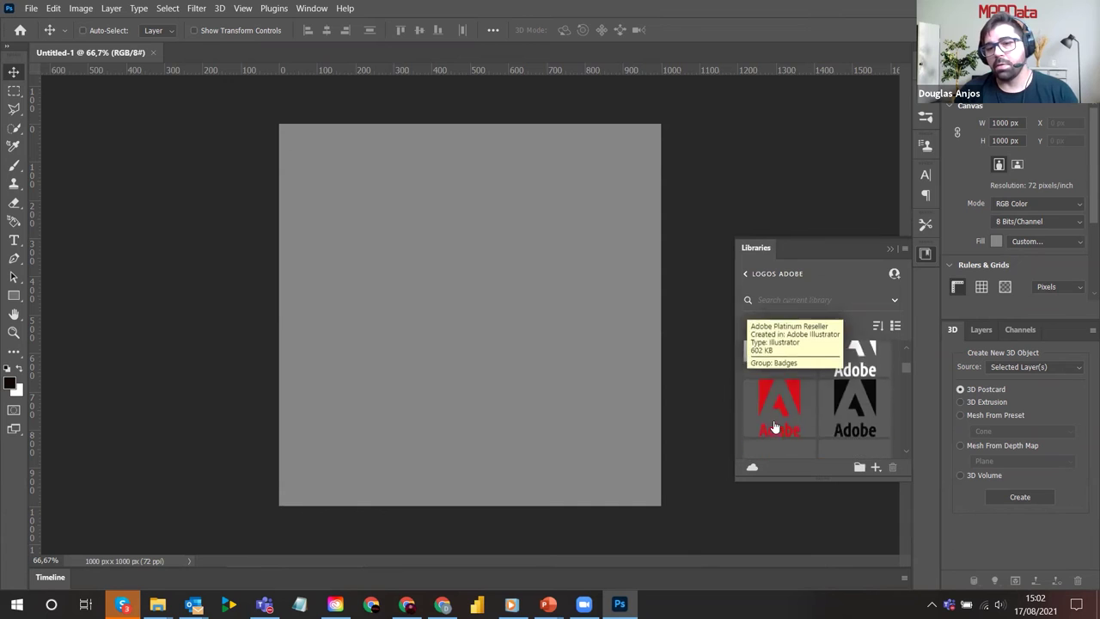
scroll(762, 418, "up", 5)
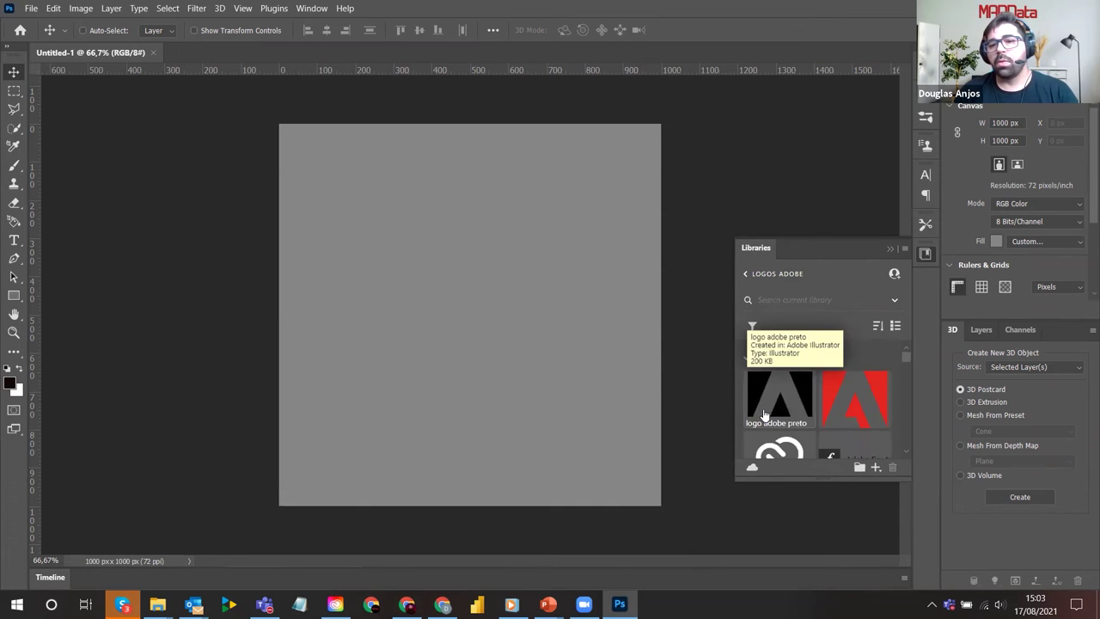
left_click(746, 361)
left_click(746, 274)
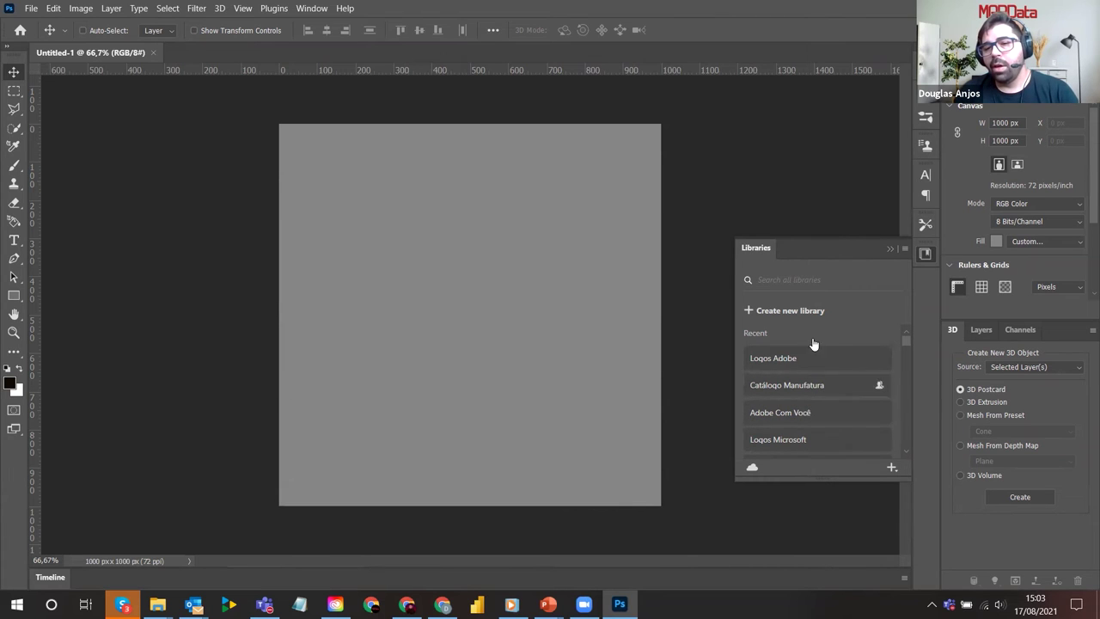
Open the Adobe Com Você library and enlarge the Libraries area downwards to show more of its graphics
left_click(753, 420)
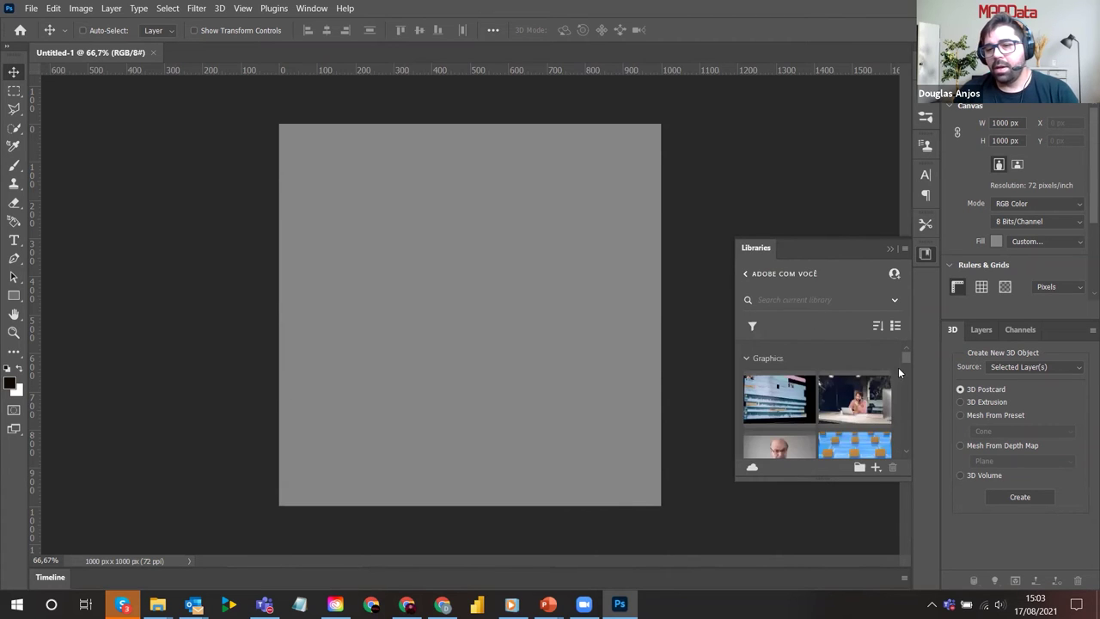
left_click_drag(826, 481, 824, 578)
scroll(817, 464, "down", 4)
scroll(816, 465, "up", 4)
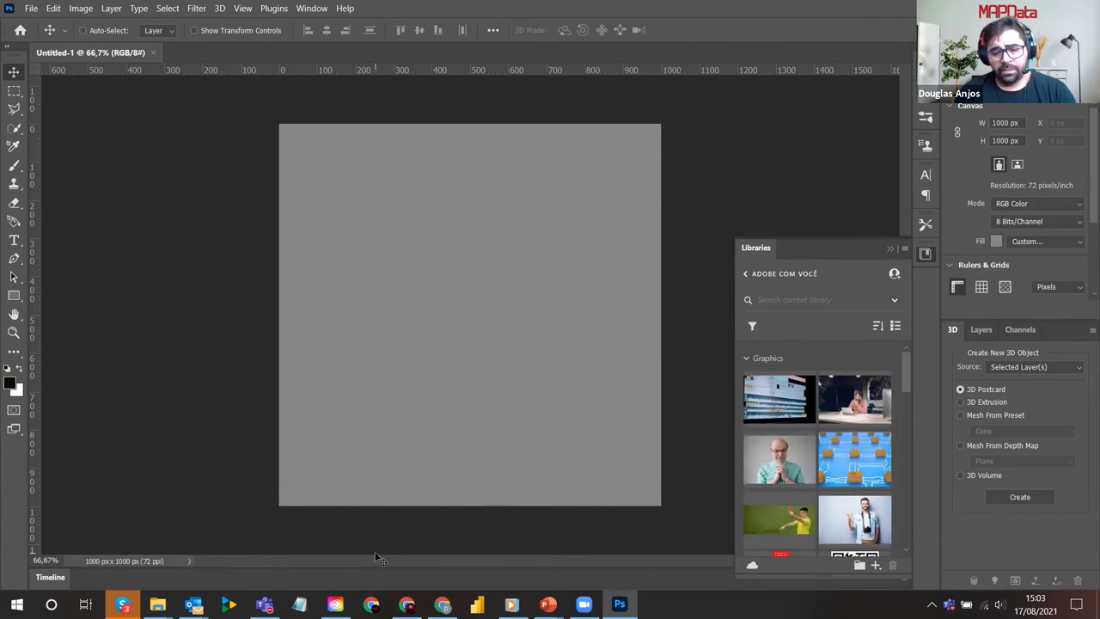
Switch to the PowerPoint slide show, view the slide on Licenças de áudio padrão and return to Photoshop
key("ctrl+alt+Tab")
key("Right")
key("Right")
key("Right")
key("Return")
key("Right")
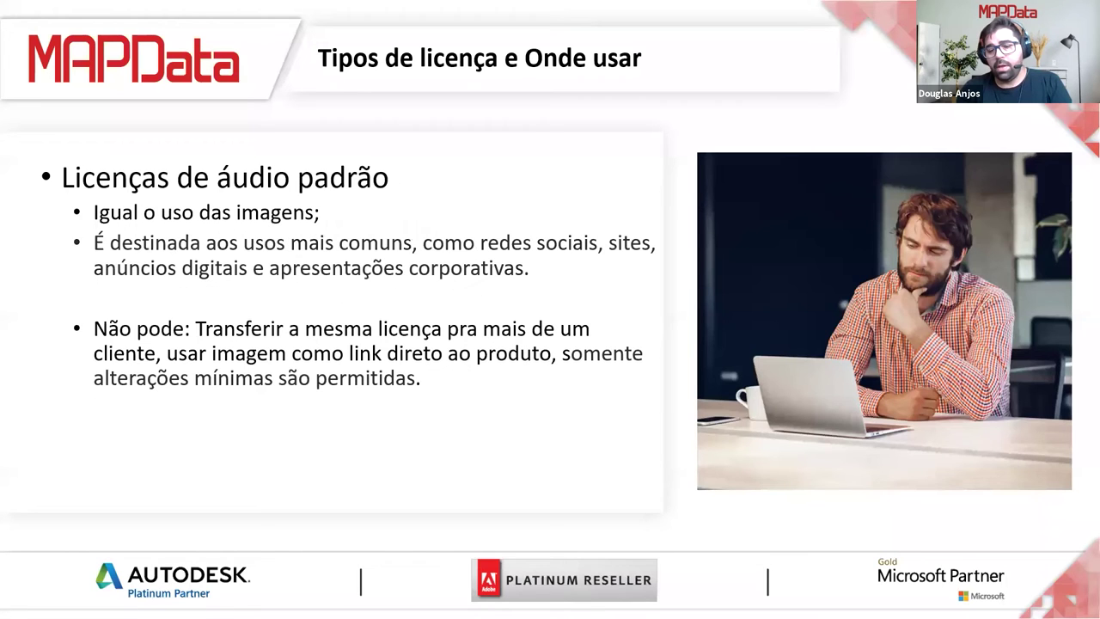
key("alt+Tab")
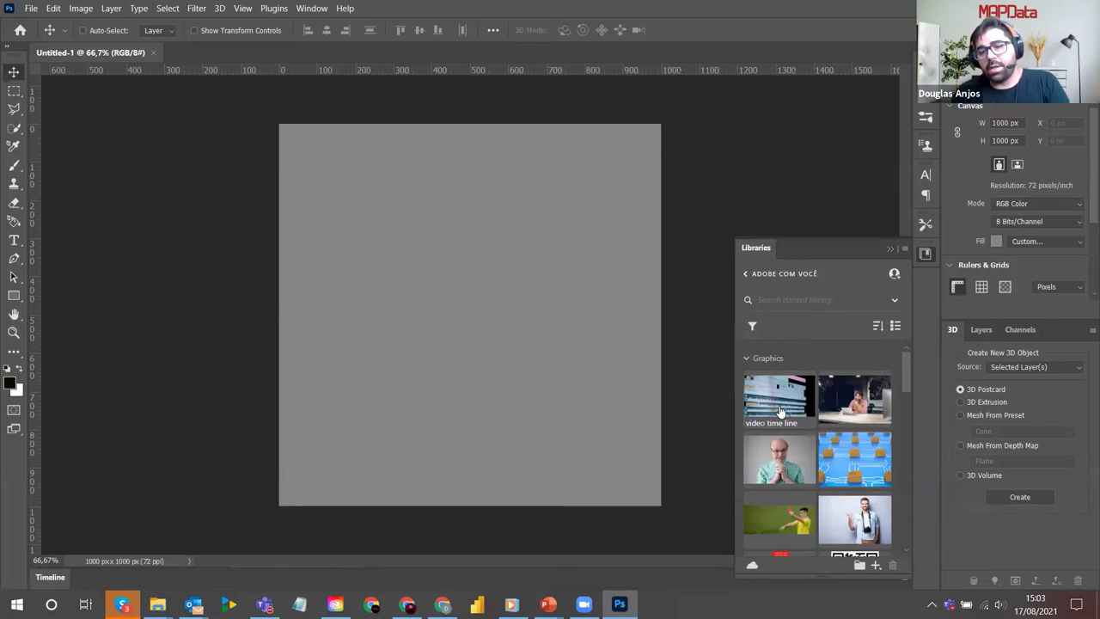
Go back in the PowerPoint slide show to the overview comparing licence types with non-licence types, and return to Photoshop
key("alt+Tab")
key("Left")
key("Left")
key("Left")
key("Left")
key("Left")
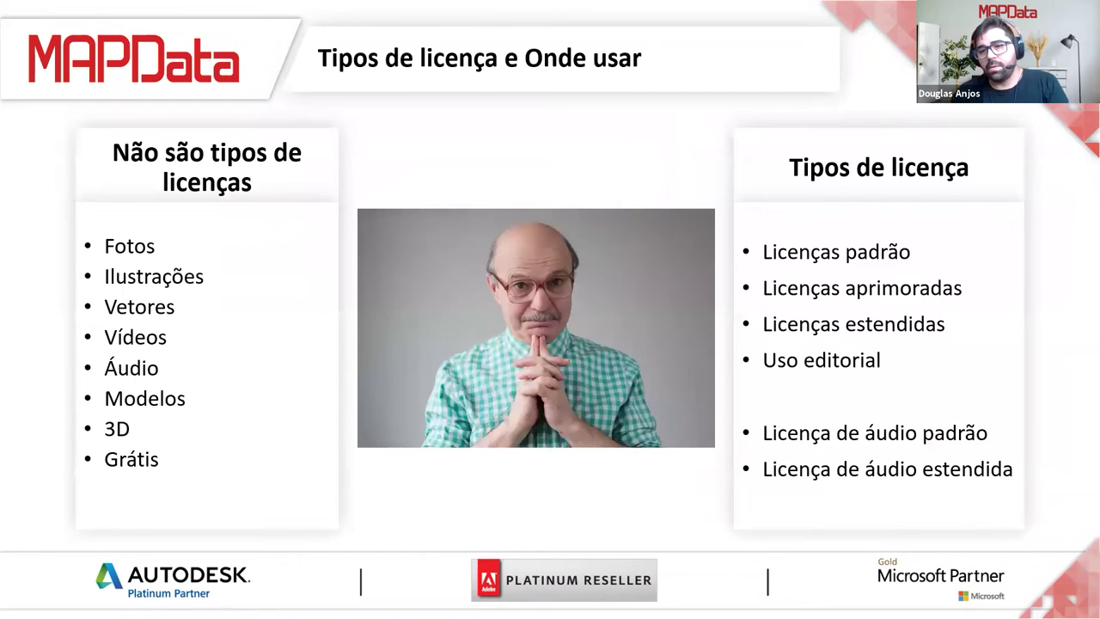
key("alt+Tab")
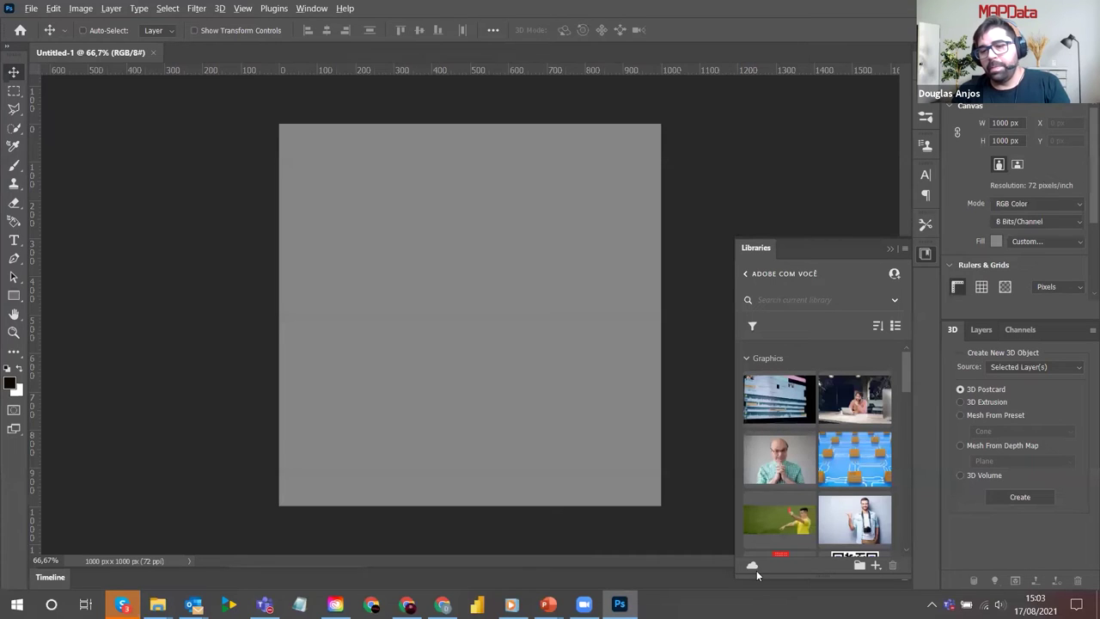
View the PowerPoint slides on Adobe Stock and Principais problemas de Royalties, and return to Photoshop
key("alt+Tab")
key("Left")
key("Left")
key("Right")
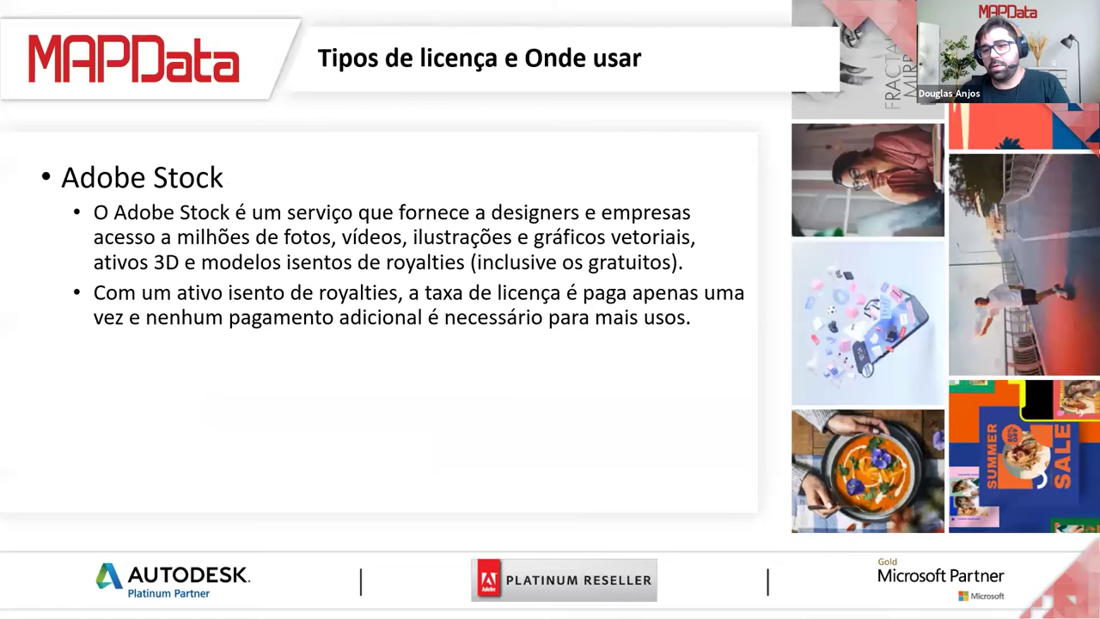
key("Right")
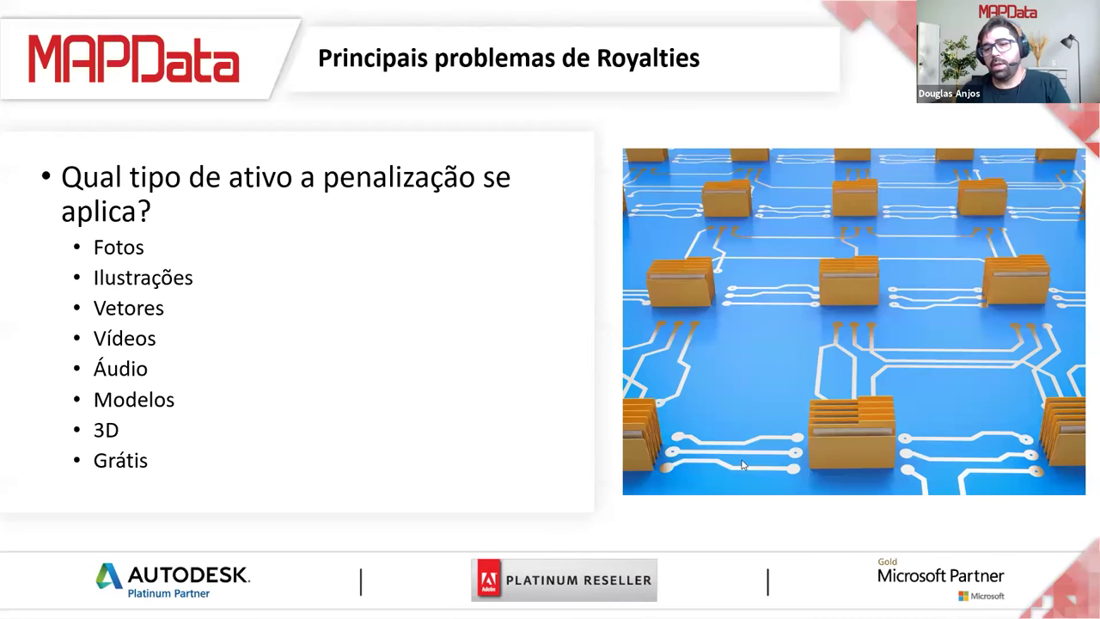
key("alt+Tab")
Search the Adobe Com Você library for "video time" and clear the search text
scroll(849, 481, "down", 1)
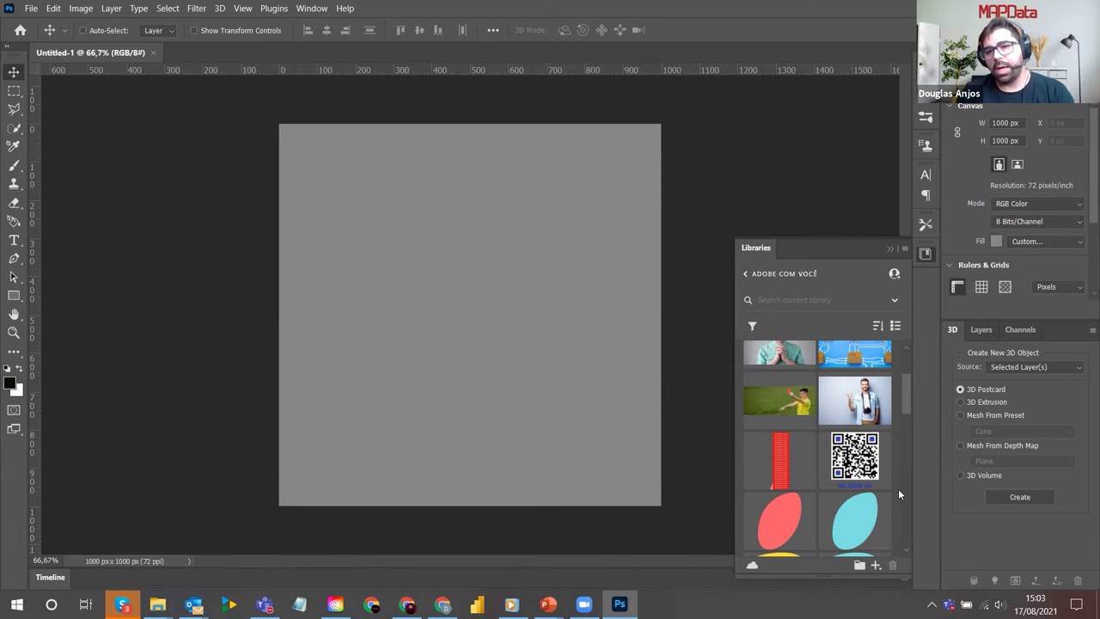
scroll(817, 413, "up", 3)
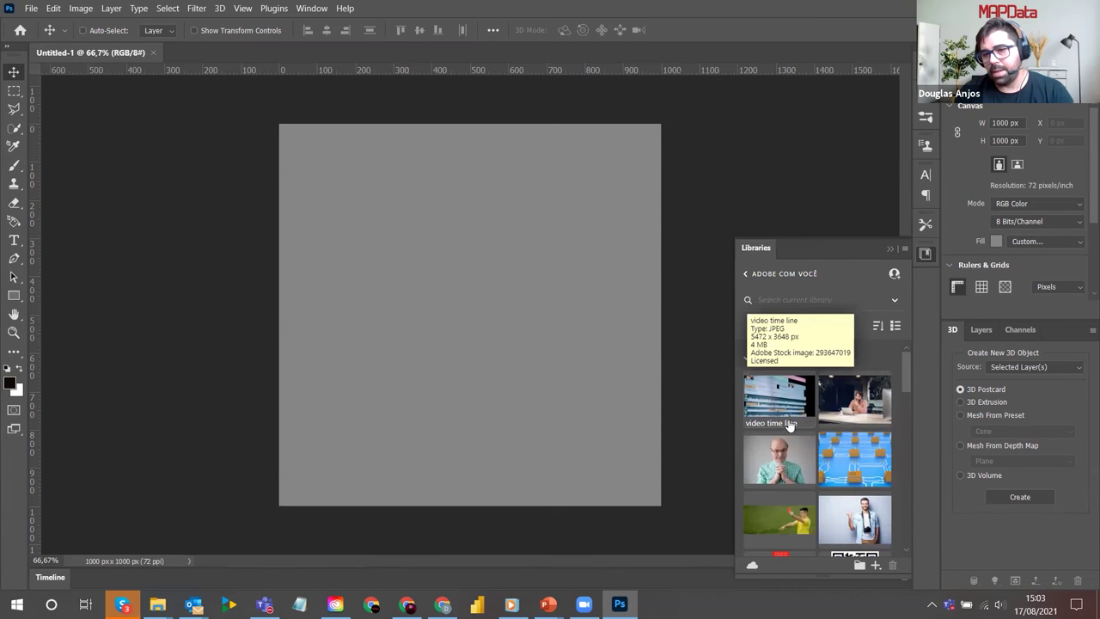
left_click(774, 300)
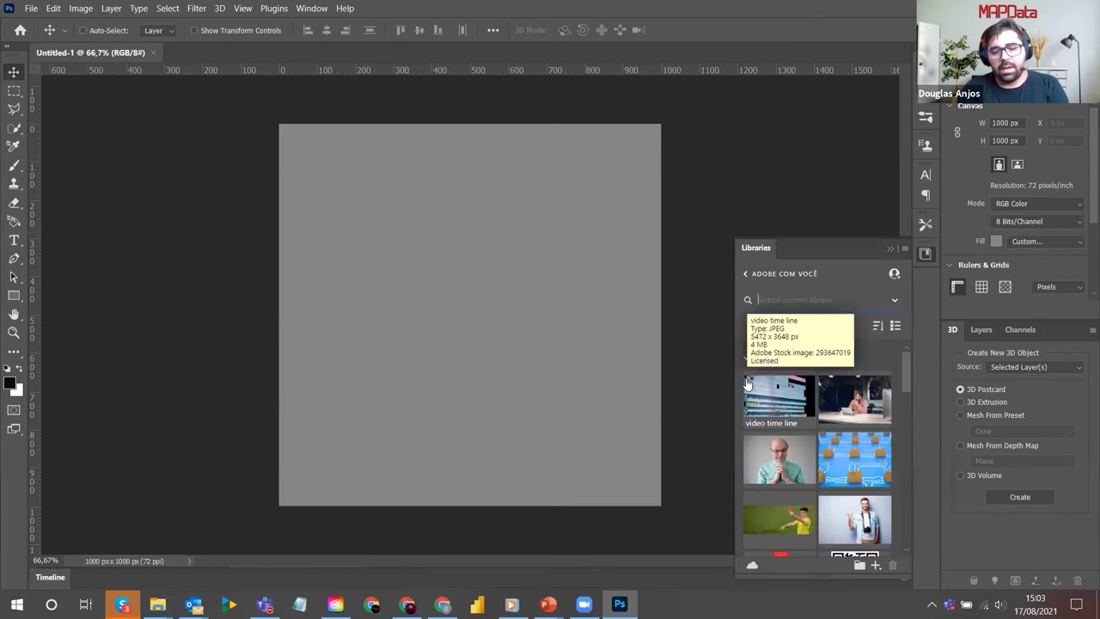
type("video time")
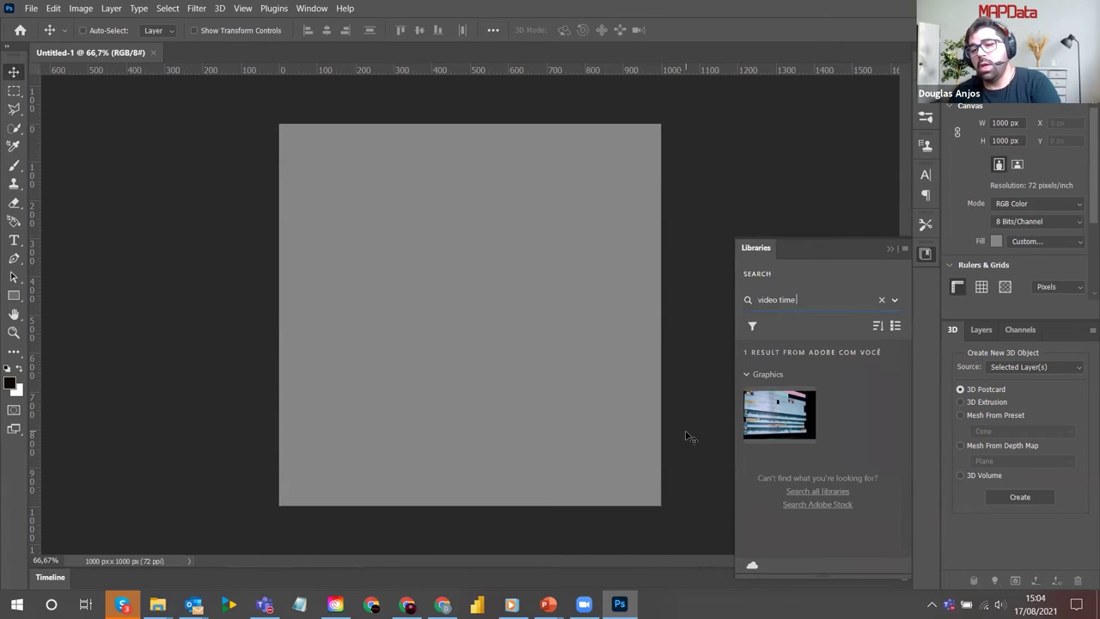
key("BackSpace")
key("BackSpace")
key("BackSpace")
key("BackSpace")
key("BackSpace")
key("BackSpace")
key("BackSpace")
key("BackSpace")
key("BackSpace")
key("BackSpace")
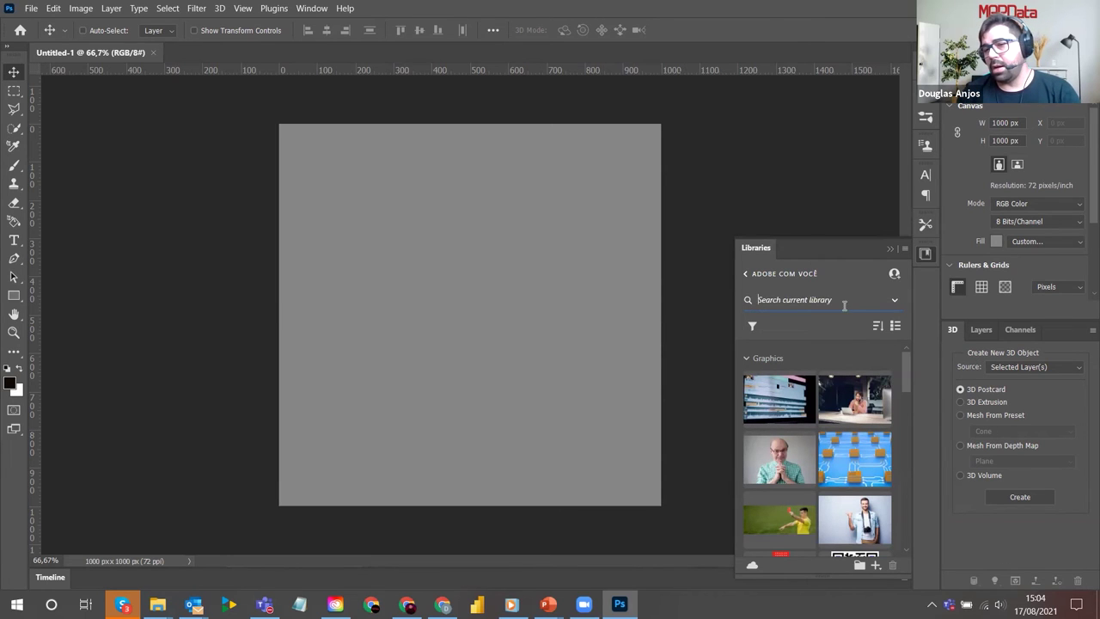
left_click(895, 305)
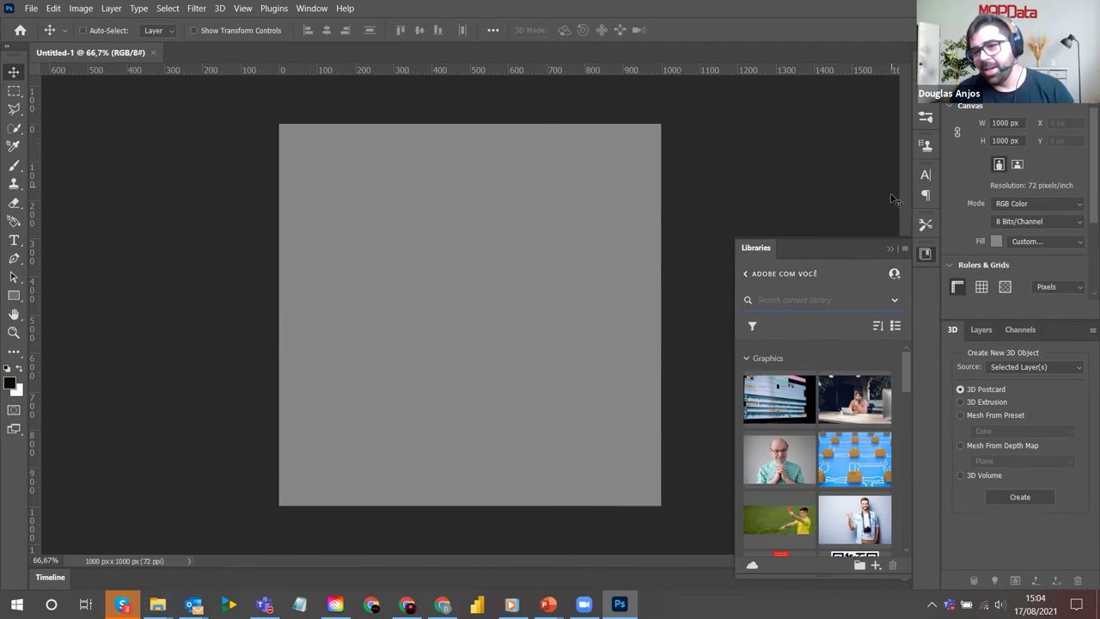
left_click(905, 251)
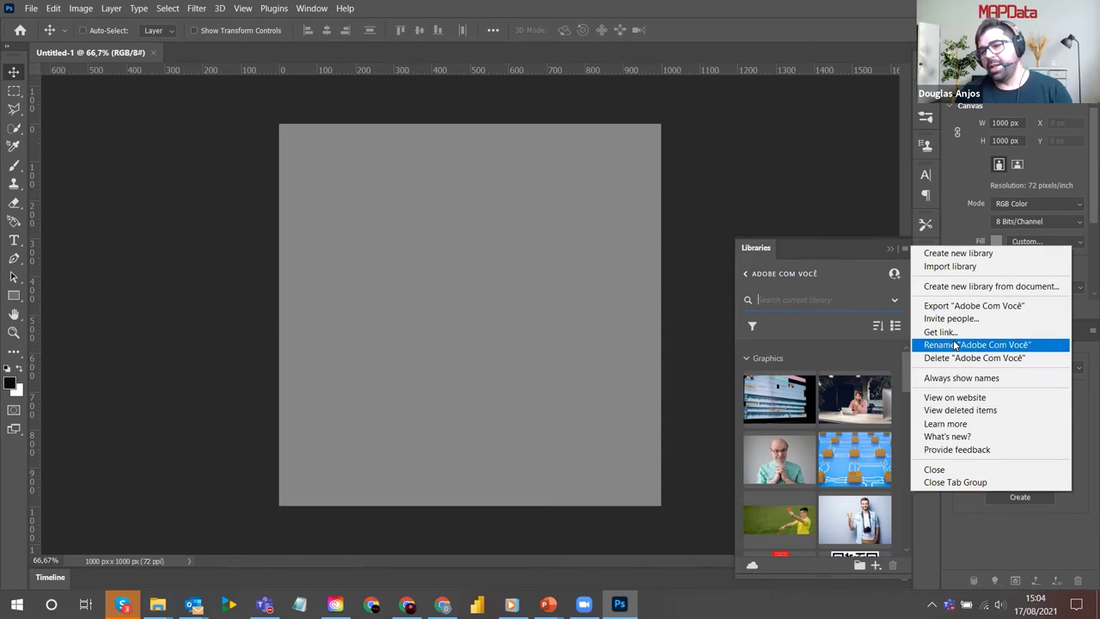
left_click(820, 289)
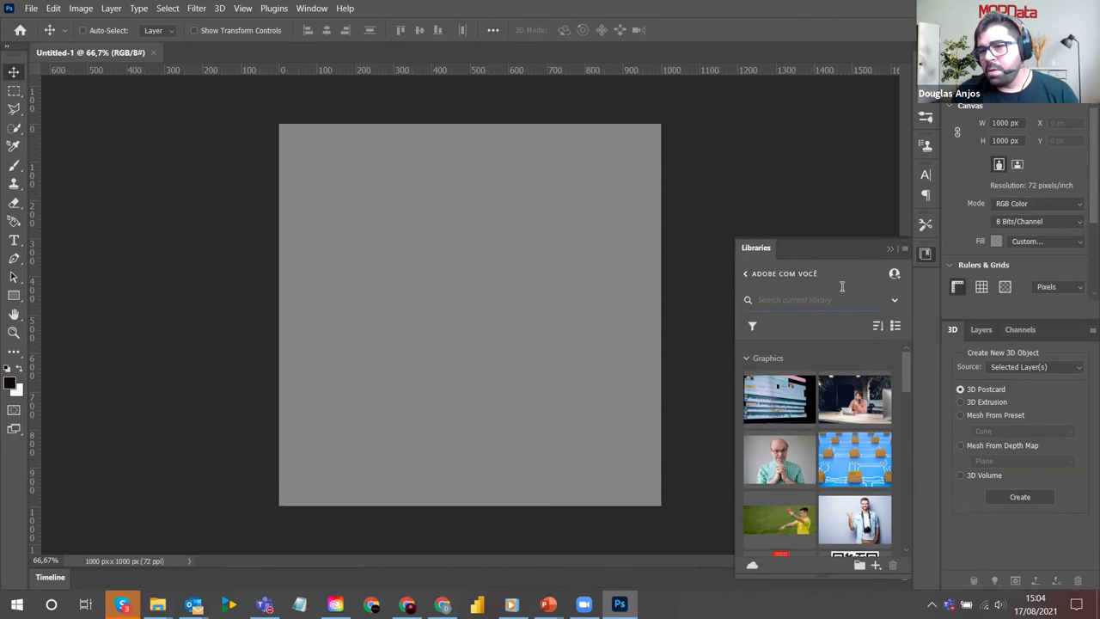
Set the library search scope to Adobe Stock, search for "cachorro" and browse the dog images
left_click(896, 302)
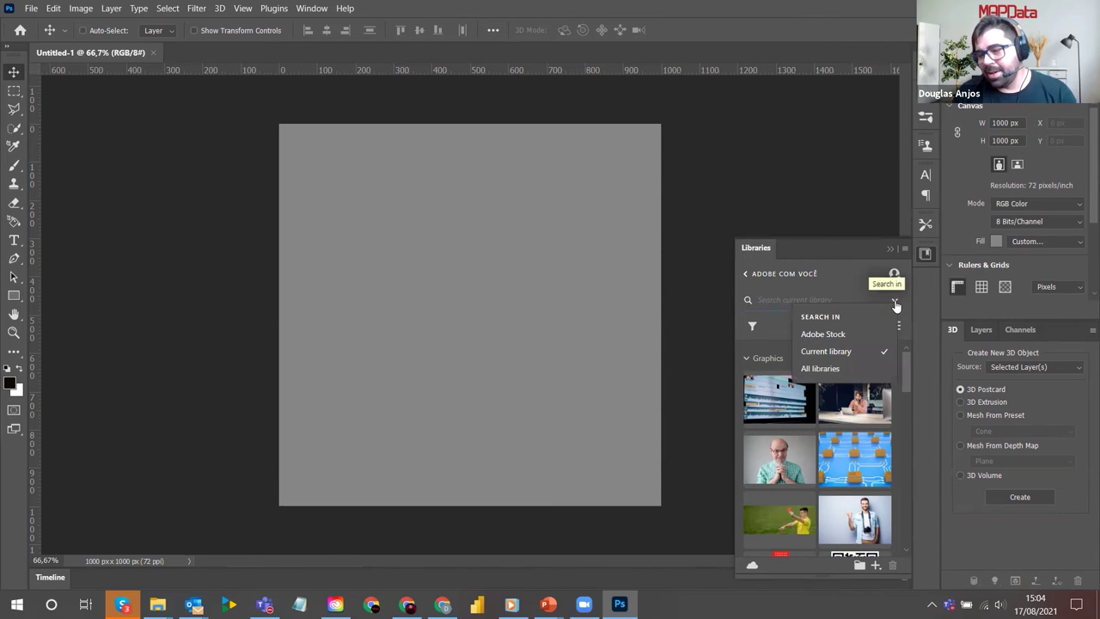
left_click(831, 332)
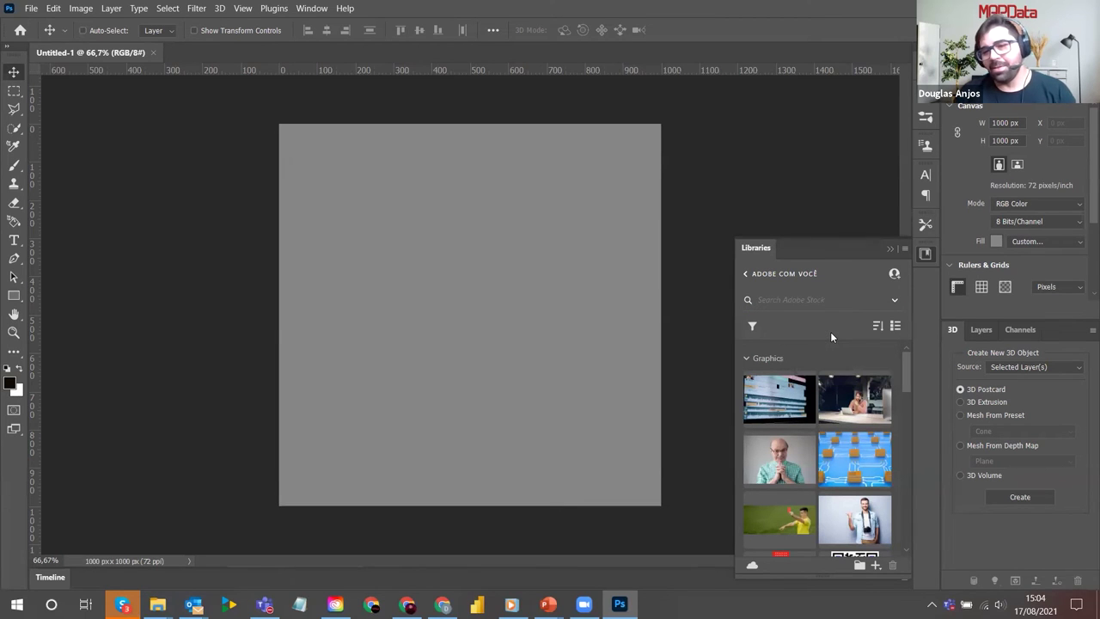
left_click(822, 298)
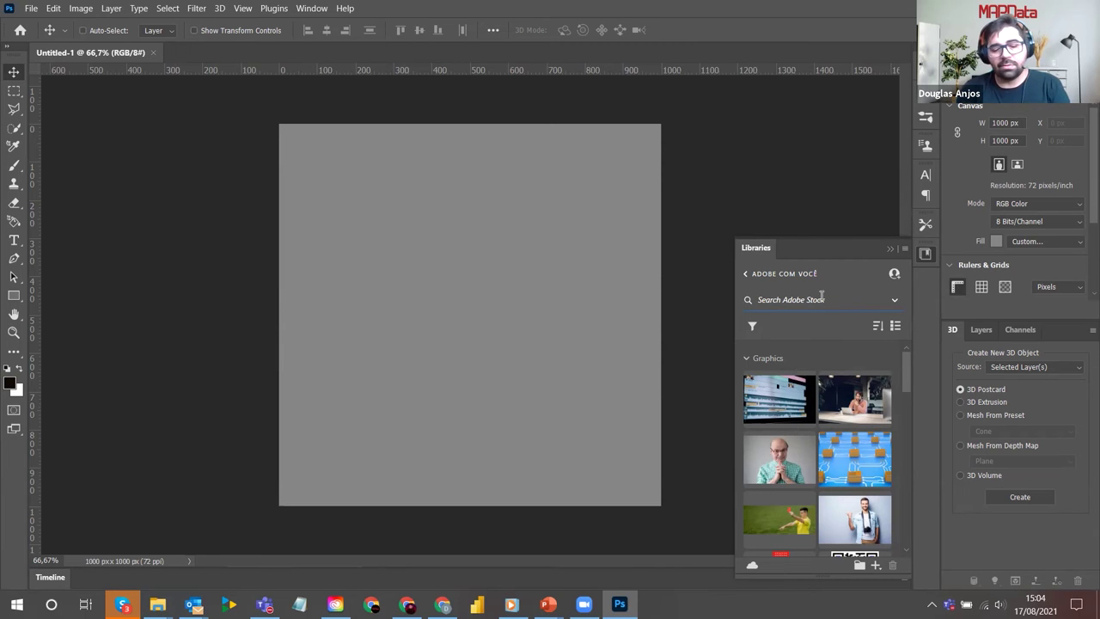
type("cachorro")
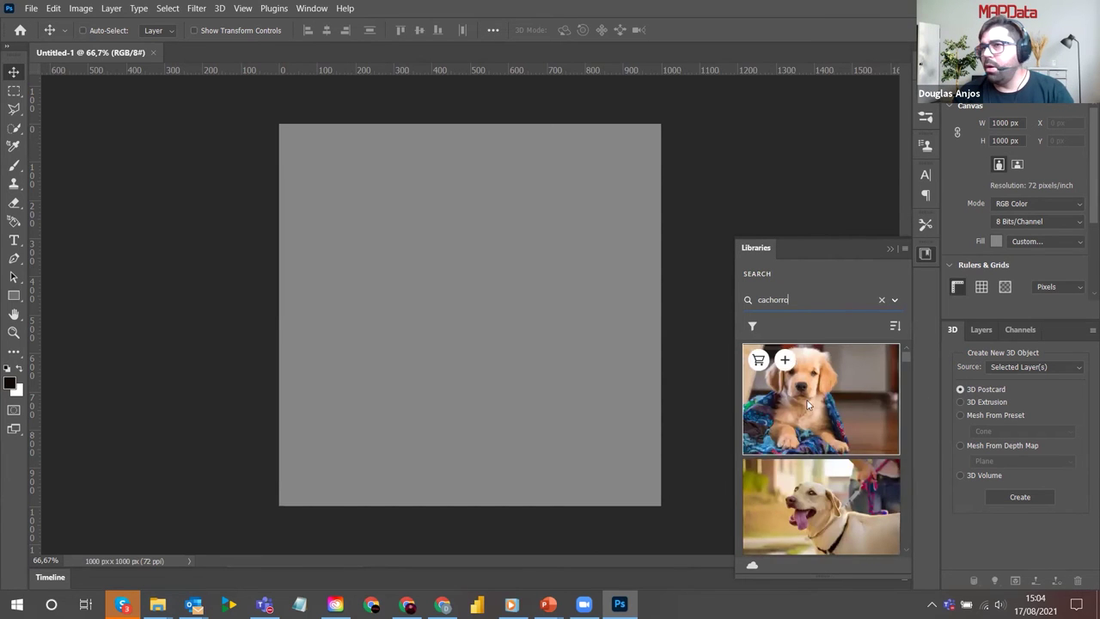
scroll(841, 410, "down", 8)
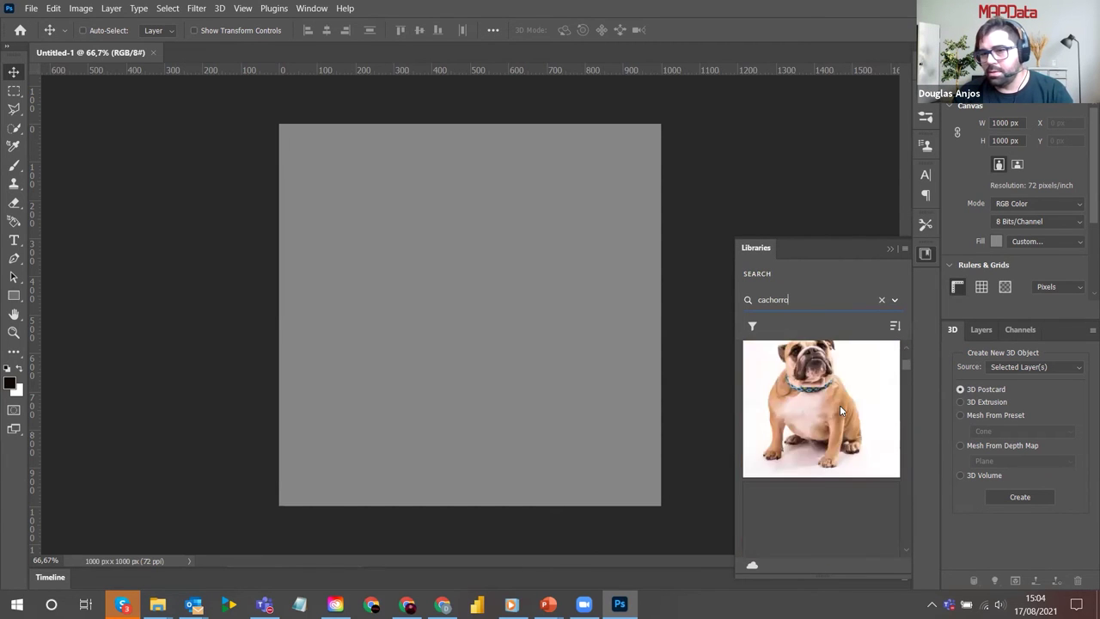
scroll(840, 409, "down", 8)
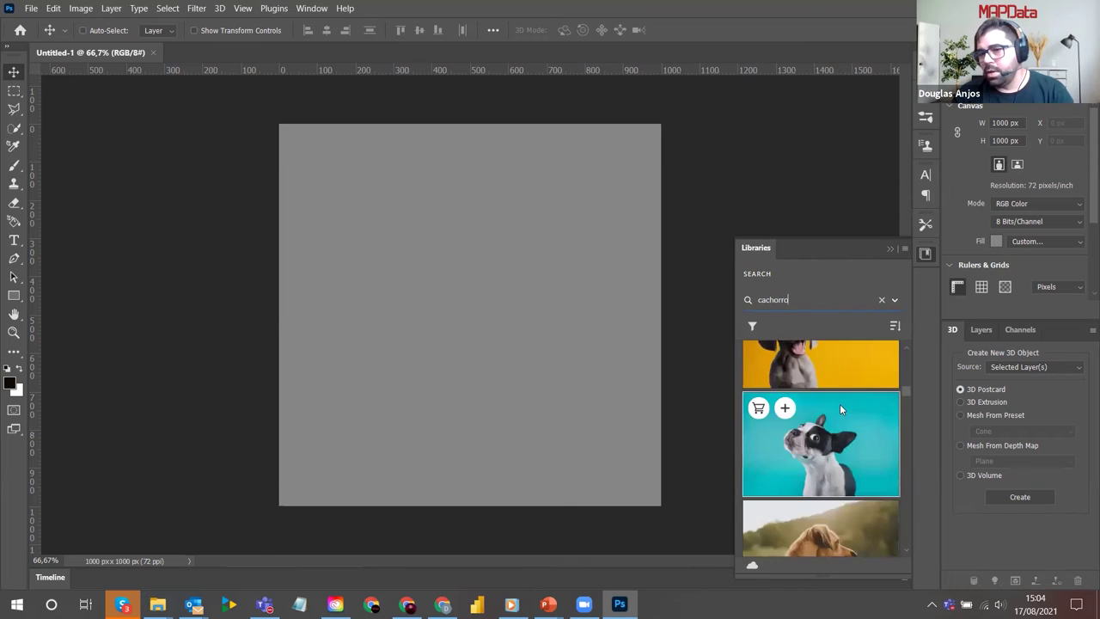
Place the Adobe Stock image of the border collie on blue across the full canvas width, with its upper edge at Y 95 px
scroll(798, 404, "down", 8)
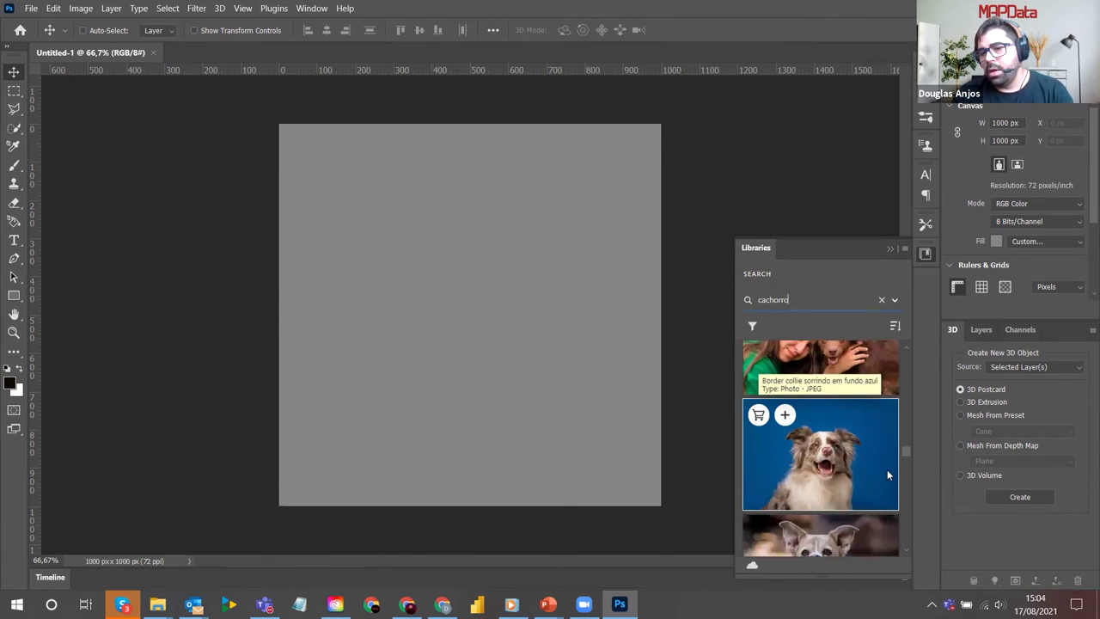
left_click_drag(847, 435, 481, 246)
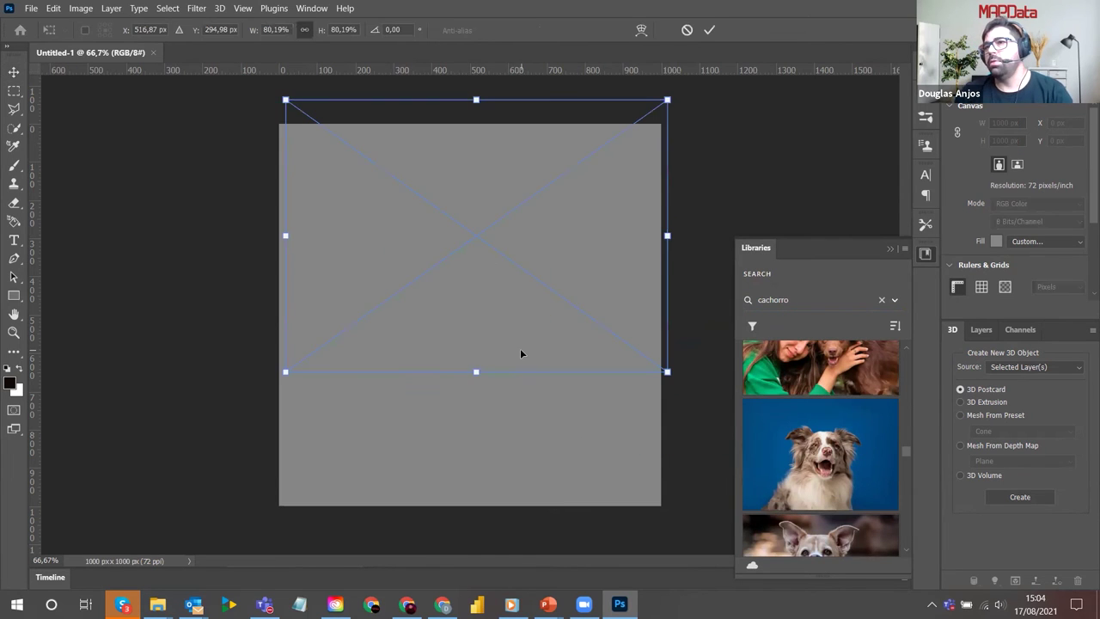
left_click_drag(523, 242, 524, 280)
key("Return")
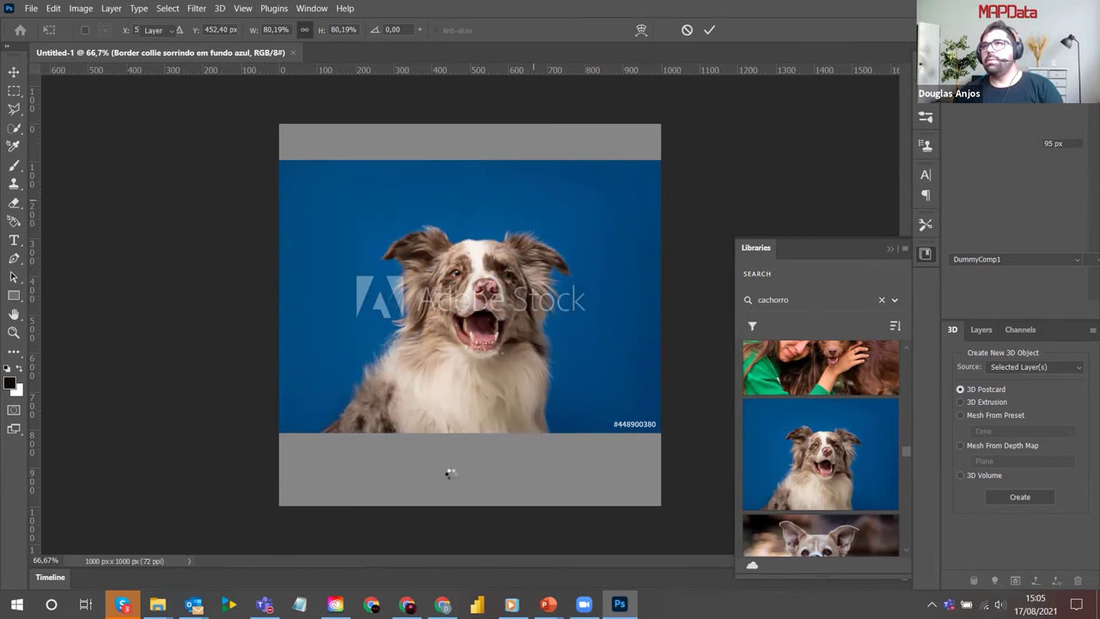
key("Return")
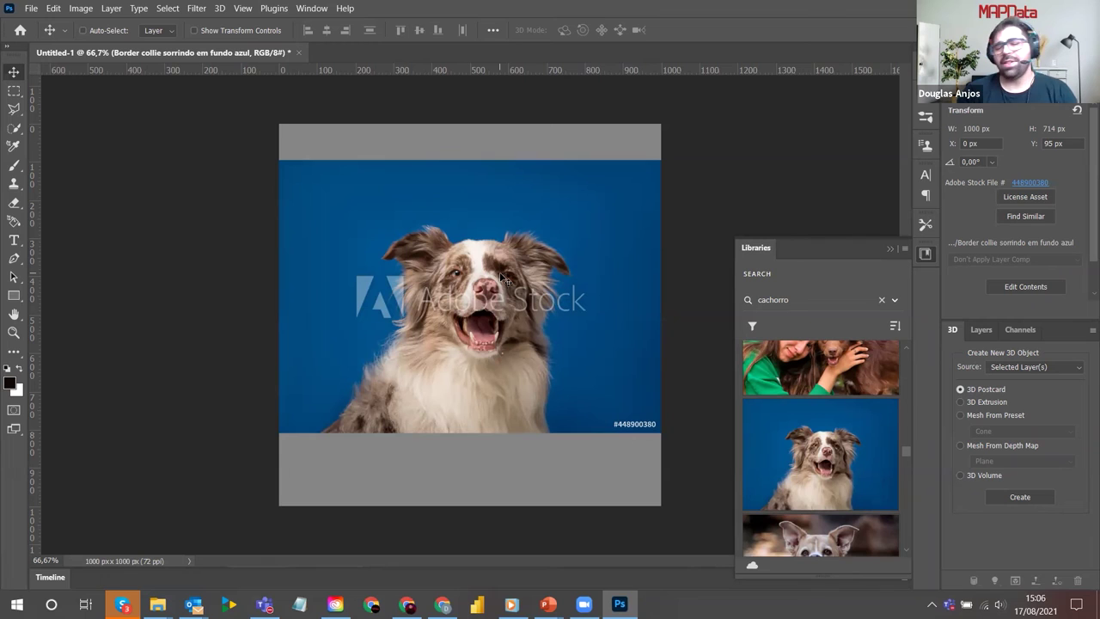
left_click(891, 248)
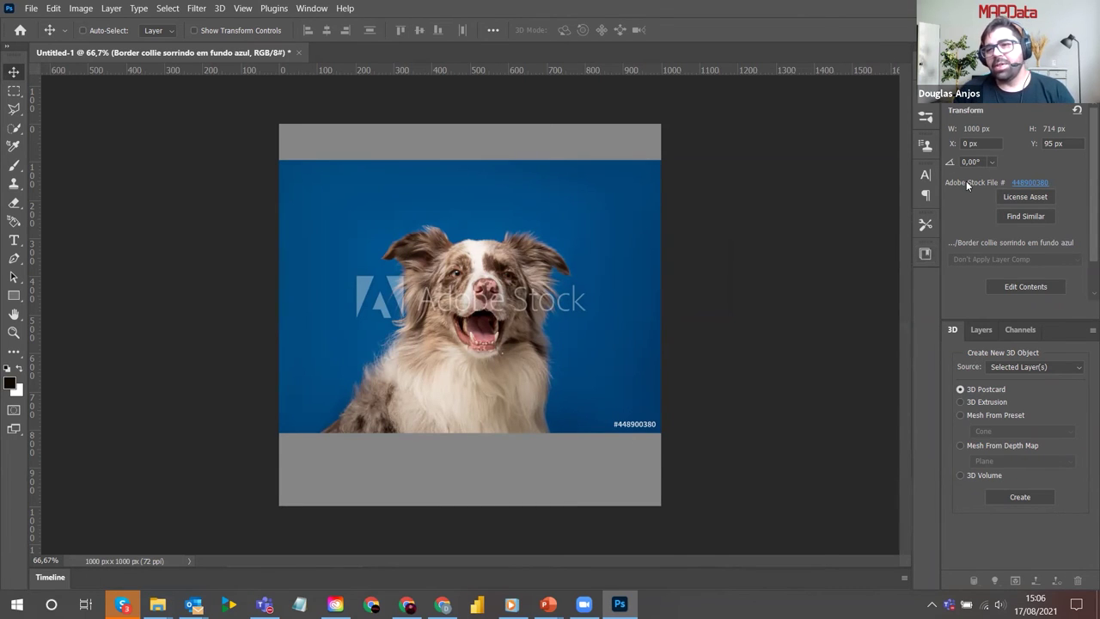
Select the blue backdrop of the border collie layer with Color Range using Sampled Colors, adjusting the fuzziness
left_click(980, 330)
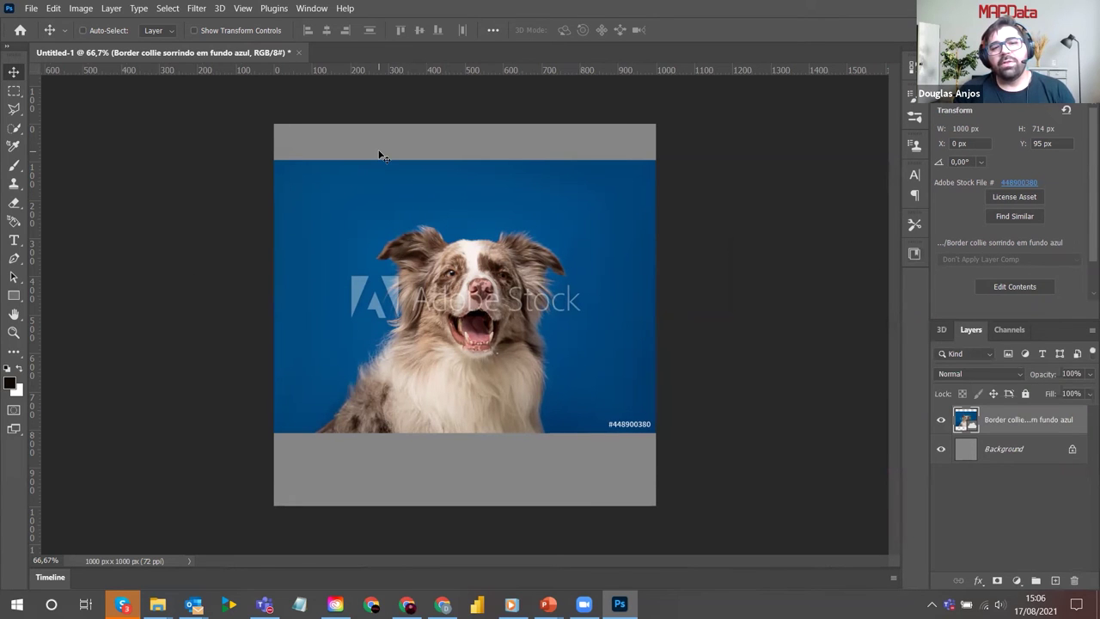
left_click(171, 9)
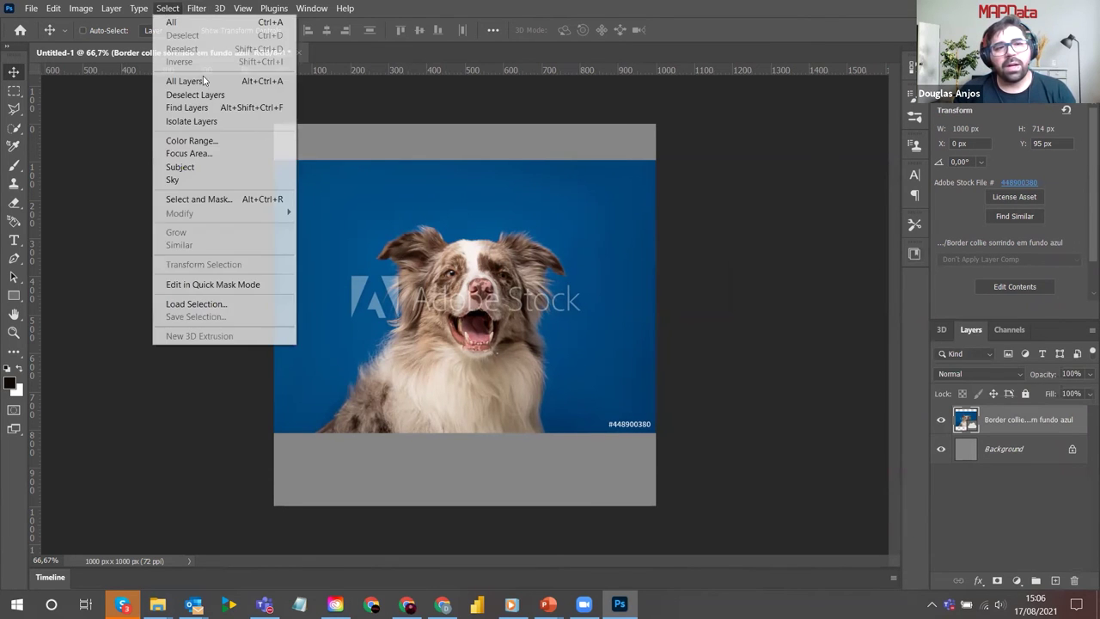
left_click(220, 142)
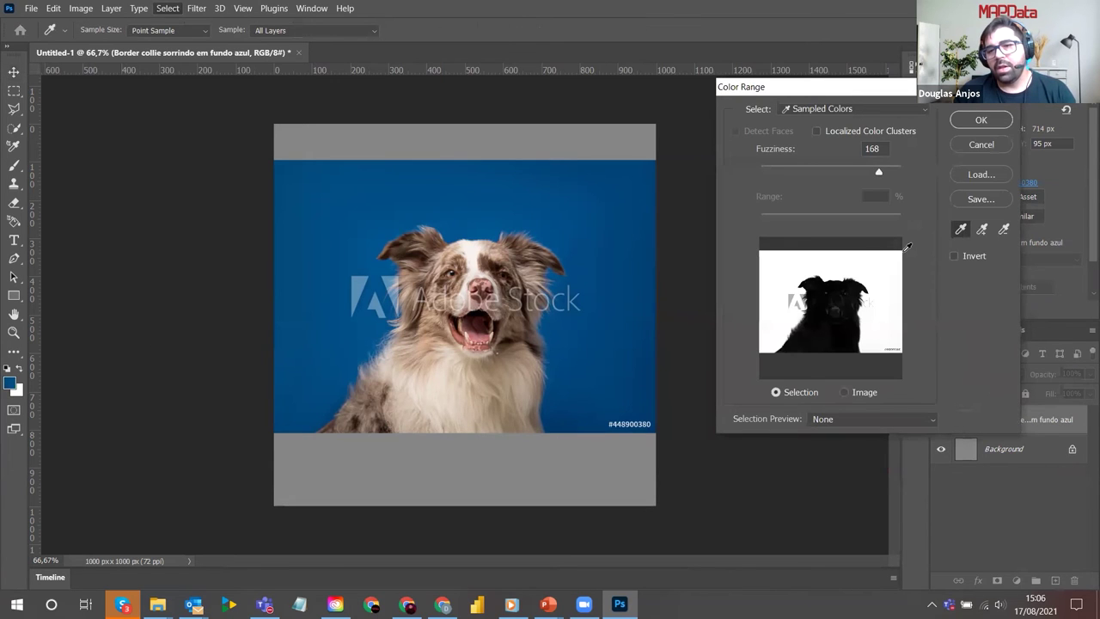
mouse_move(867, 174)
left_mouse_down()
mouse_move(851, 174)
mouse_move(870, 172)
left_mouse_up()
left_click(981, 120)
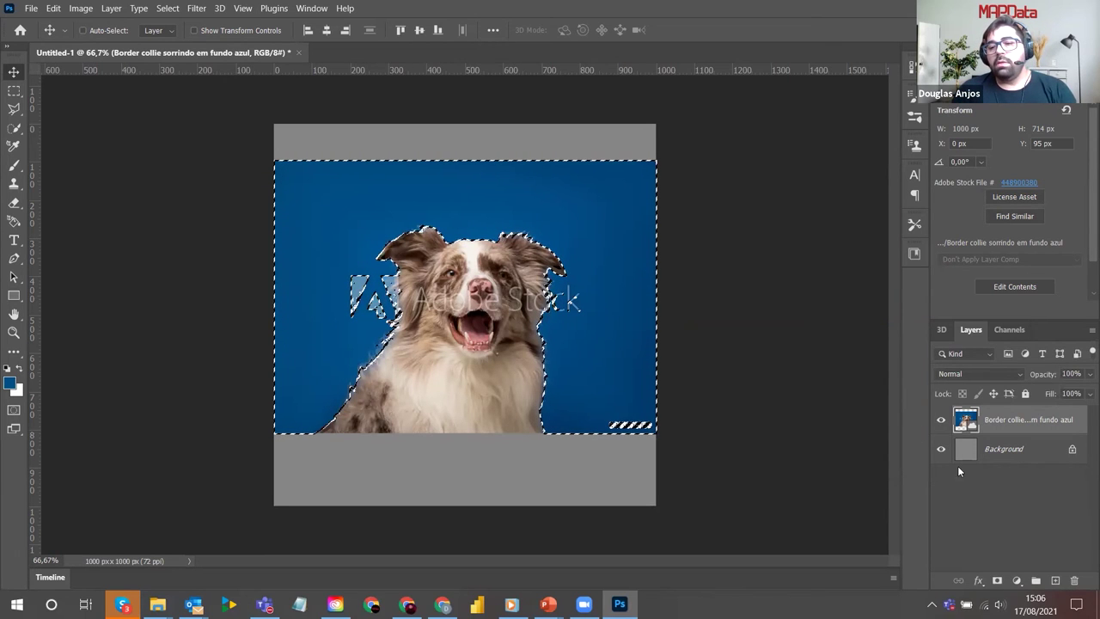
Add a layer mask to the border collie layer from the selection and invert it to isolate the dog
right_click(1002, 423)
left_click(1068, 530)
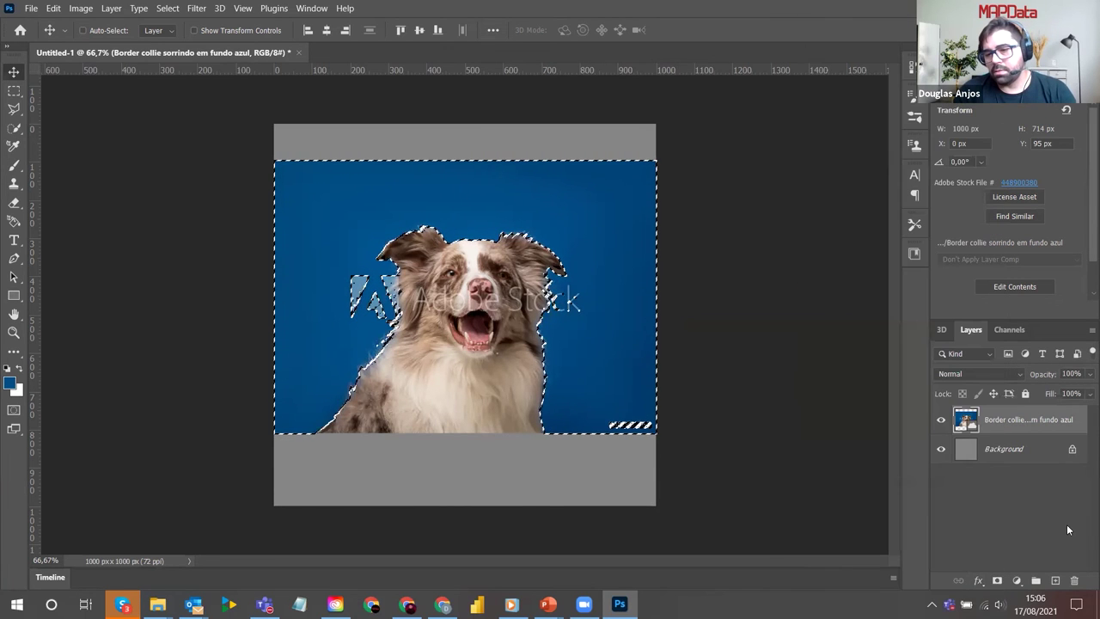
left_click(997, 580)
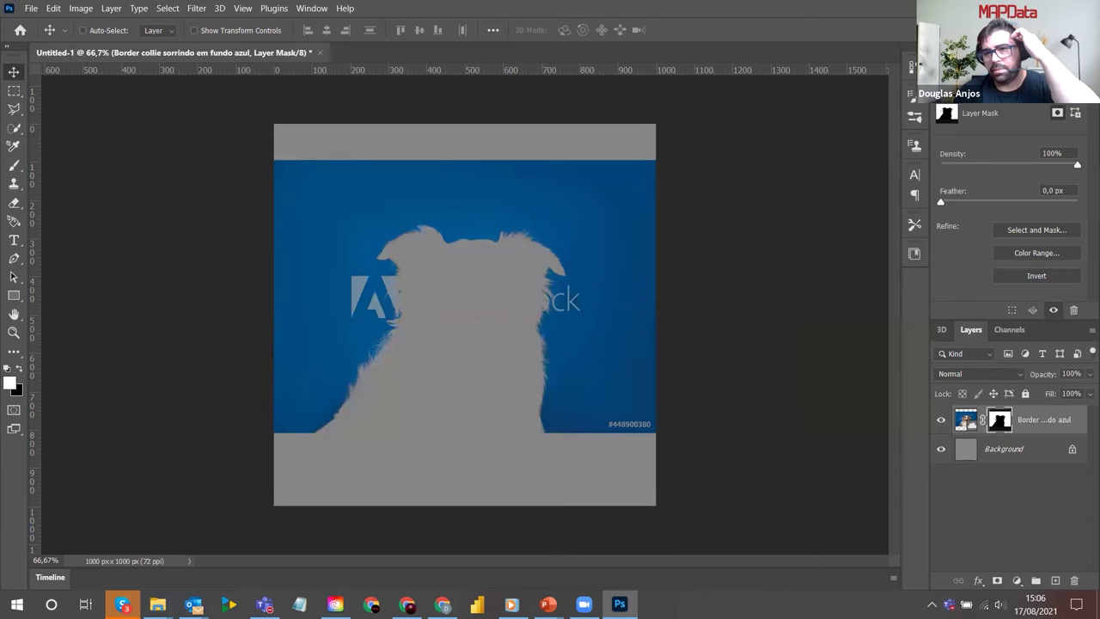
left_click(915, 224)
left_click(1038, 277)
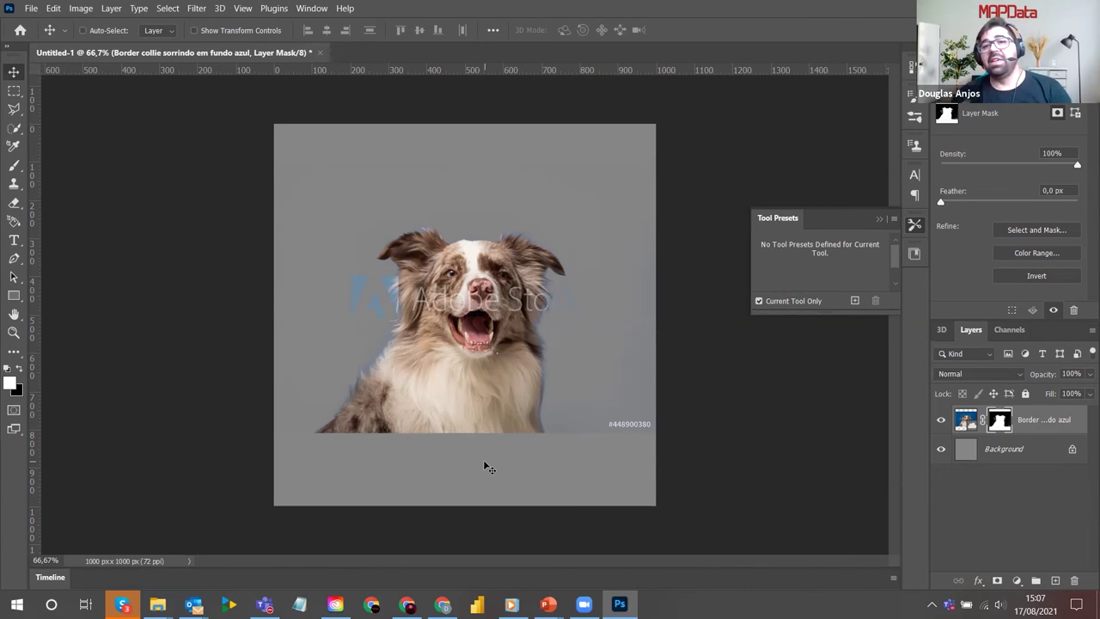
left_click(879, 219)
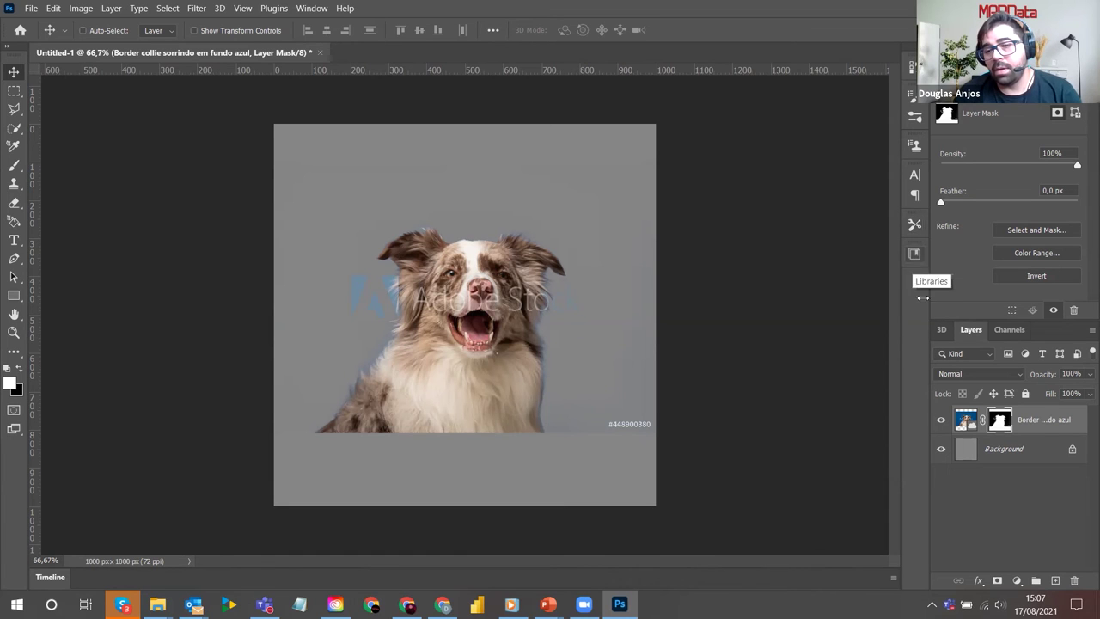
Clear the "cachorro" search in the libraries and view the licensing and placement options of the border collie graphic in Adobe Com Você
left_click(915, 254)
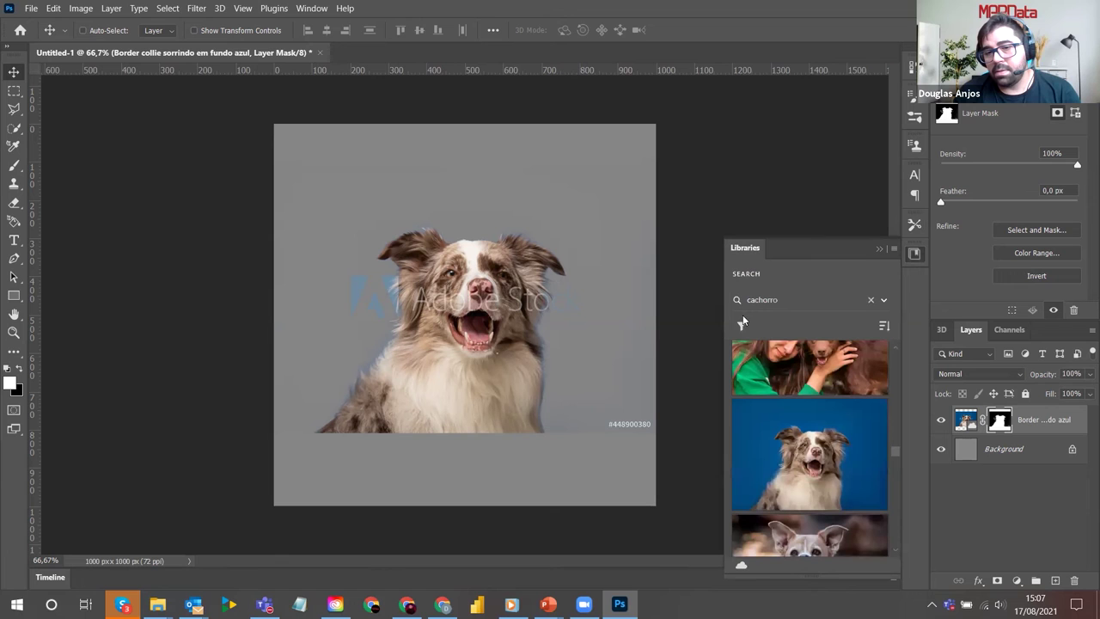
left_click(871, 300)
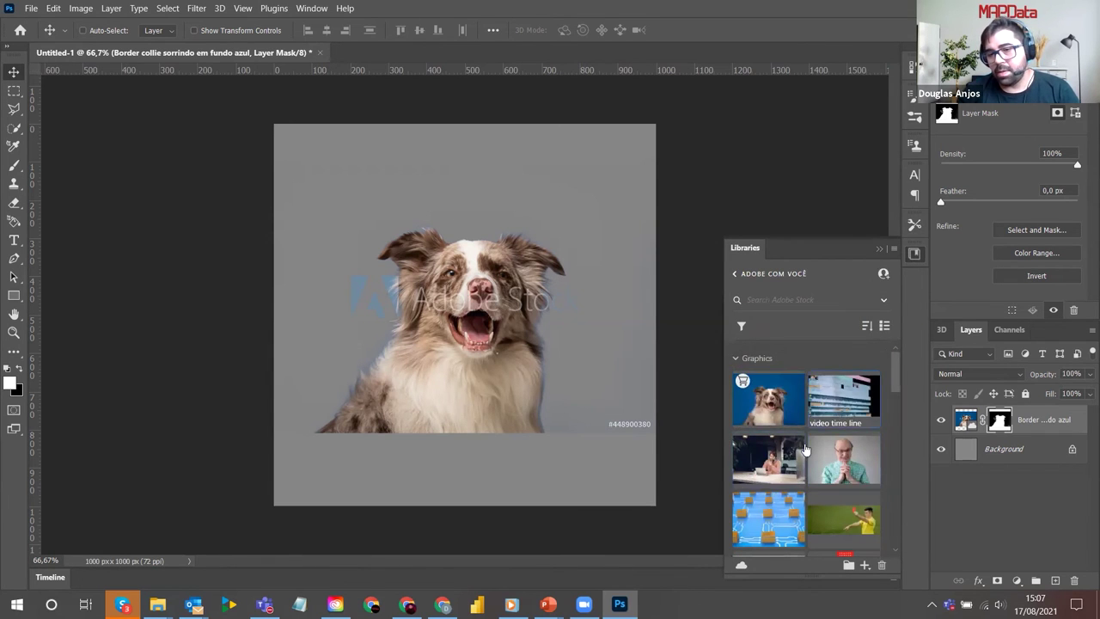
right_click(769, 400)
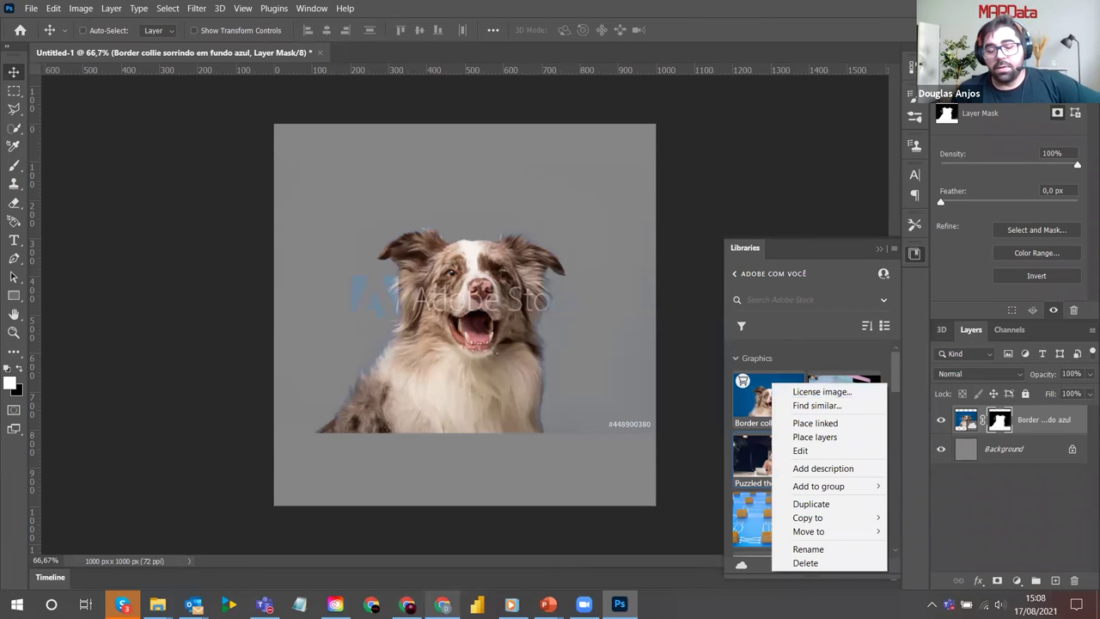
mouse_move(443, 605)
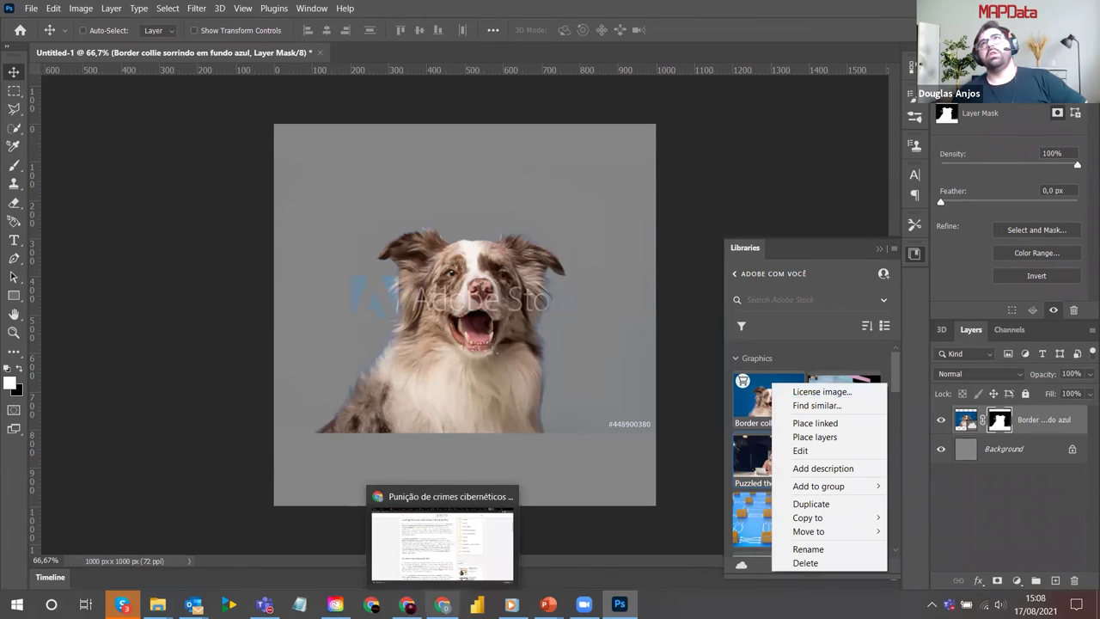
left_click(619, 604)
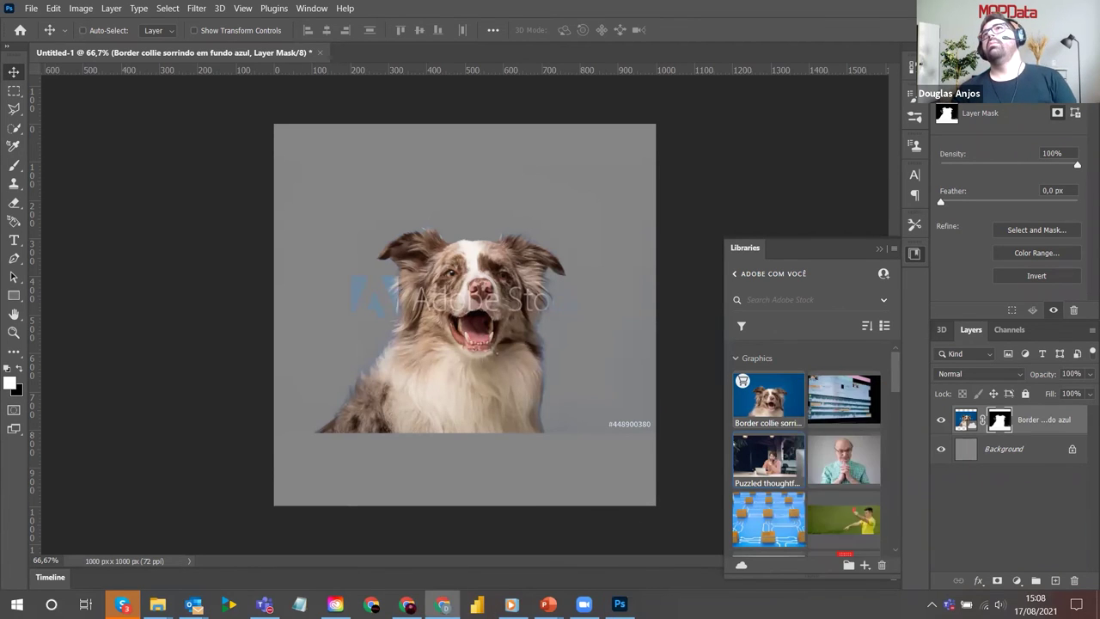
Switch to Chrome and search Google Images for "cachorro"
key("alt+Tab")
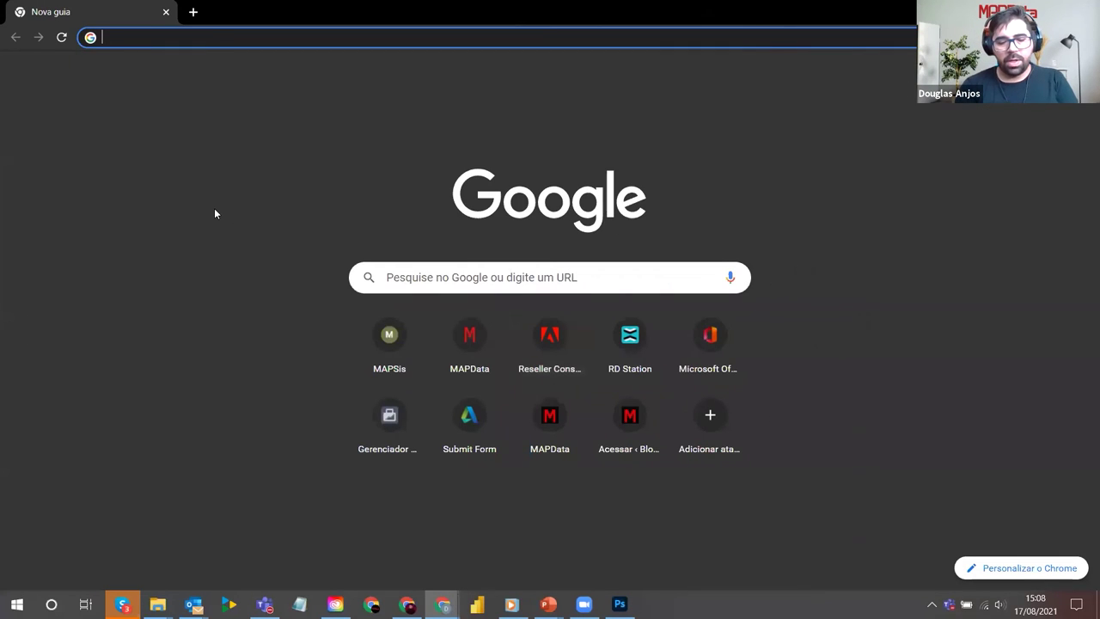
type("cachorro")
key("Return")
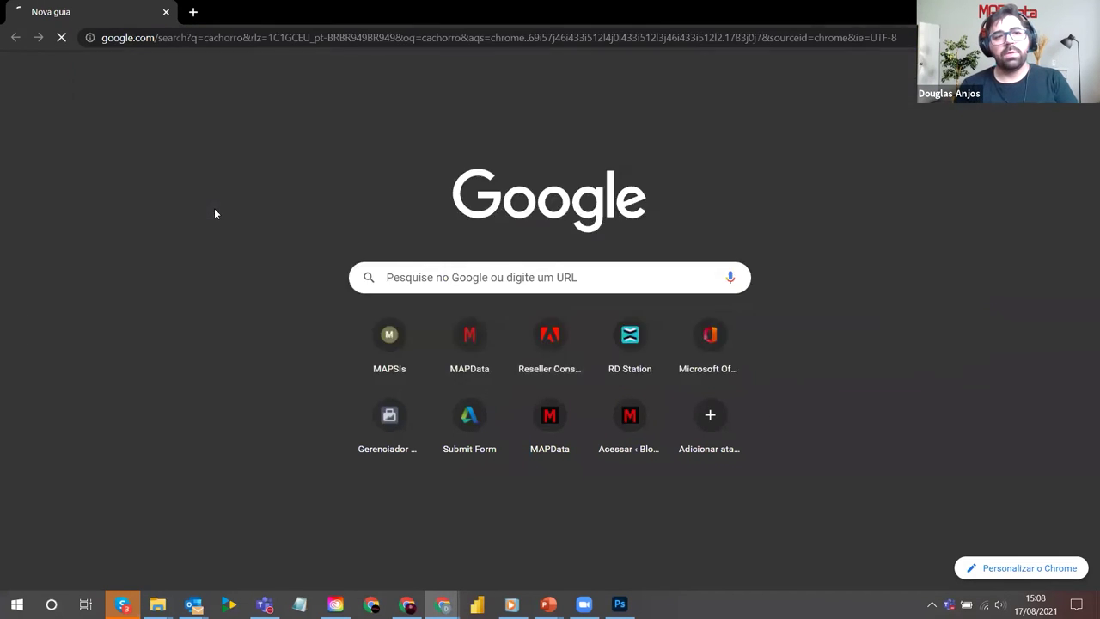
left_click(206, 131)
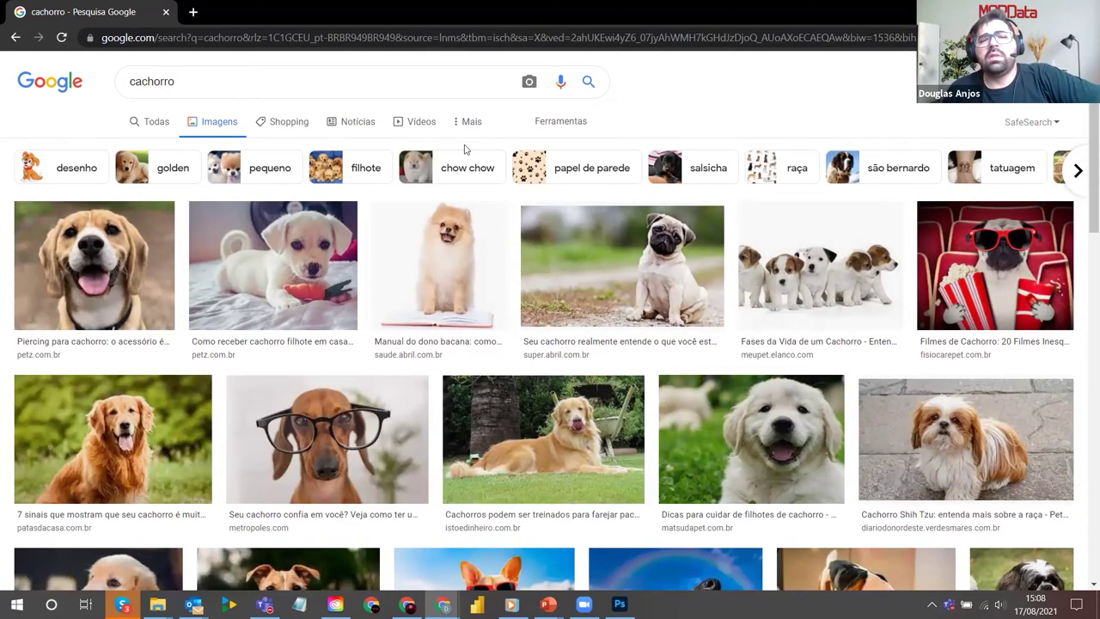
Filter the image results by usage rights, first with Licenças Creative Commons and finally with Licenças comerciais e outras
left_click(478, 122)
left_click(540, 126)
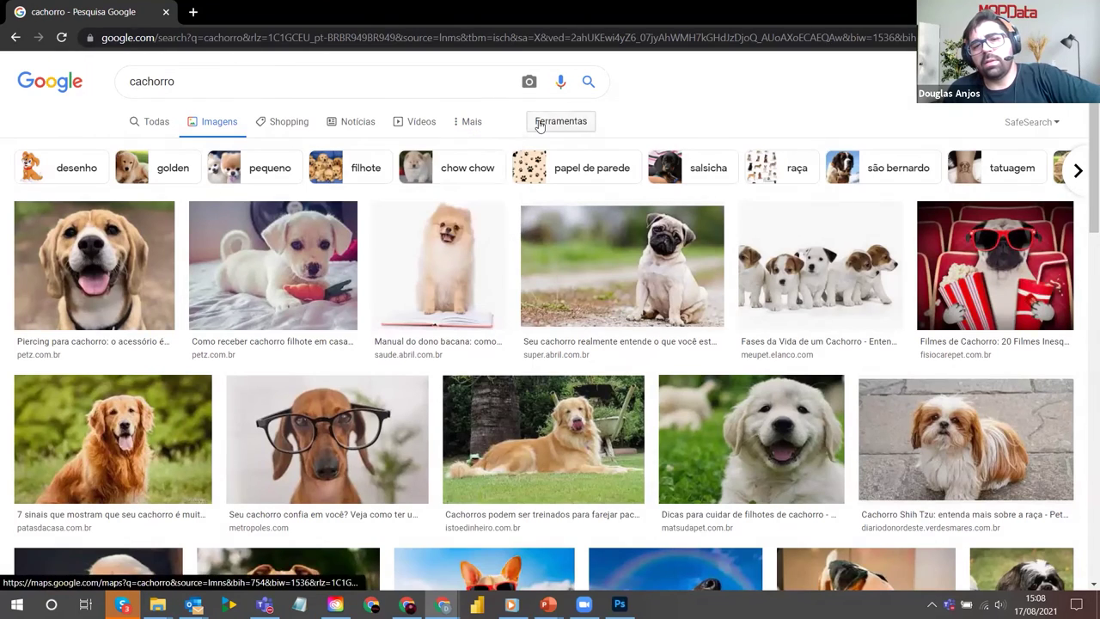
left_click(385, 148)
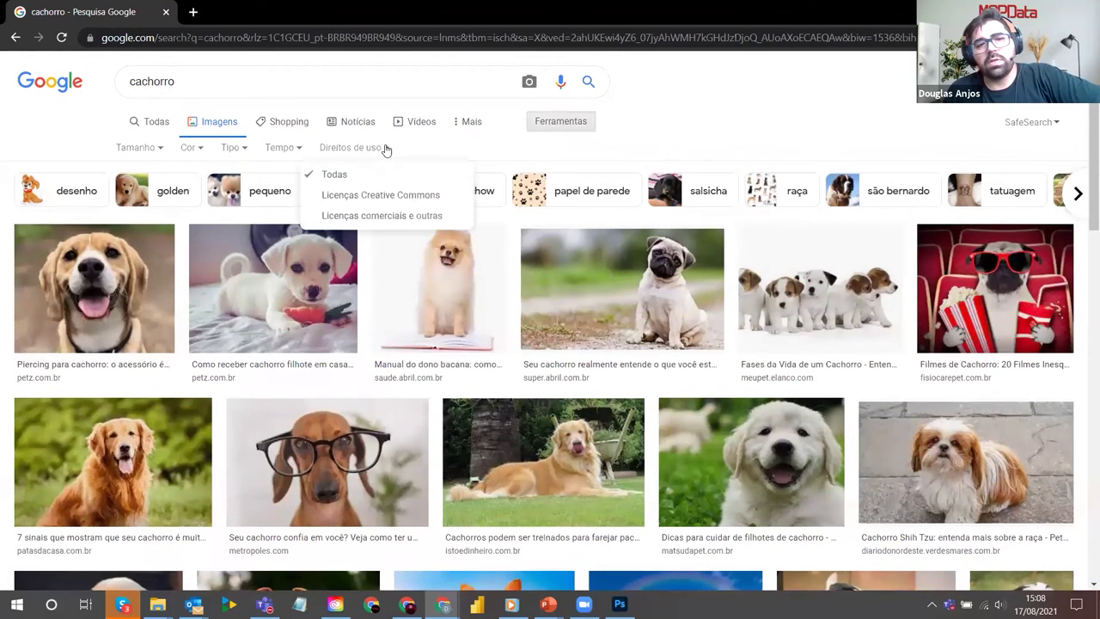
left_click(362, 204)
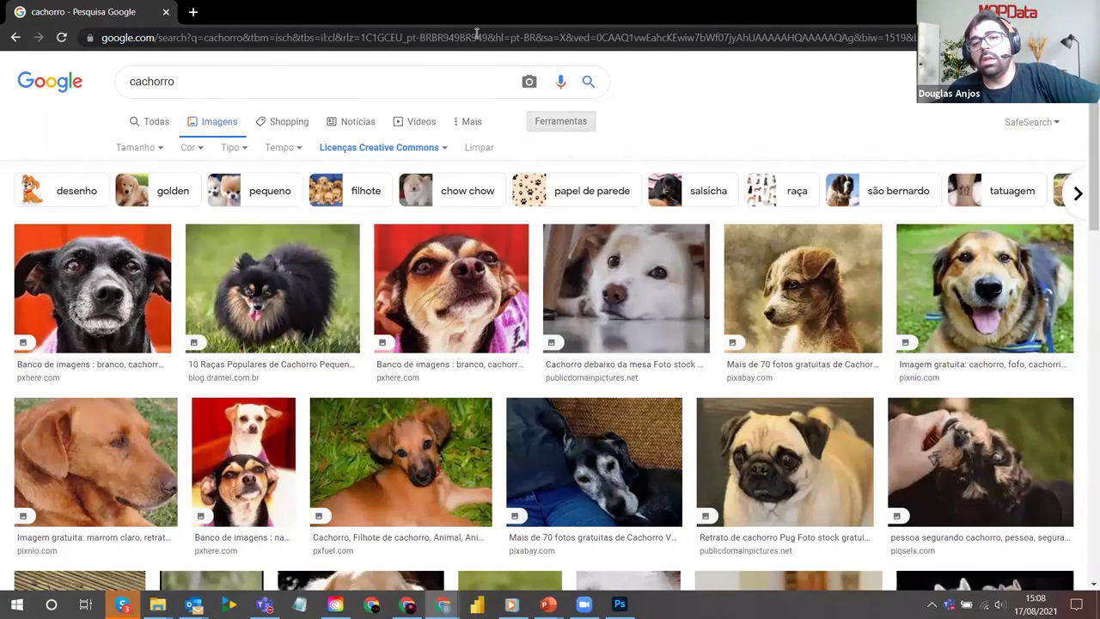
left_click(402, 151)
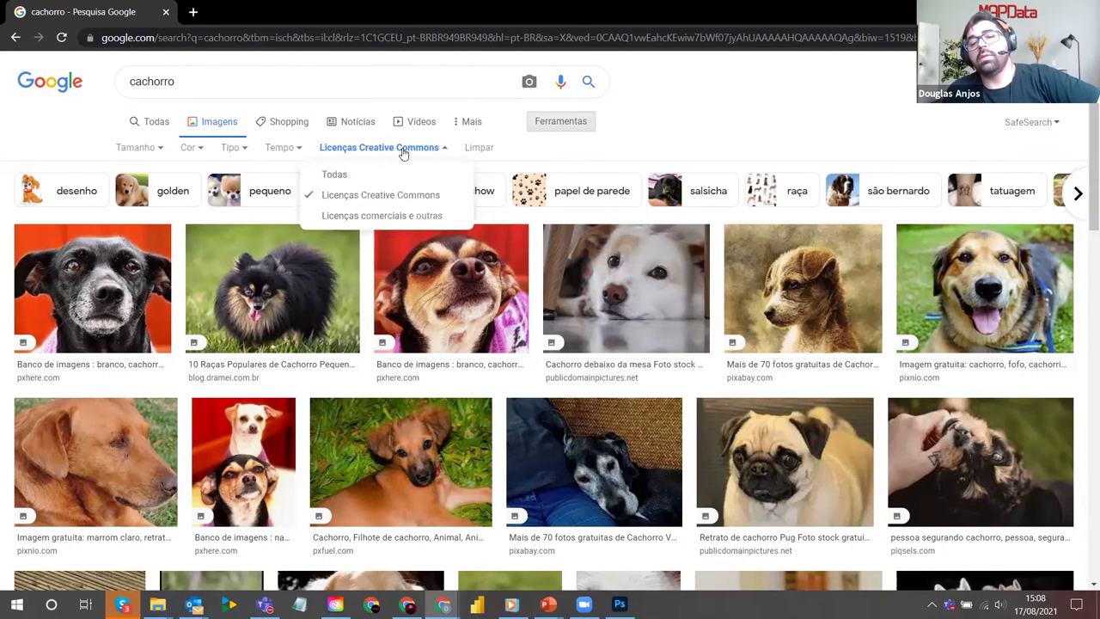
left_click(396, 216)
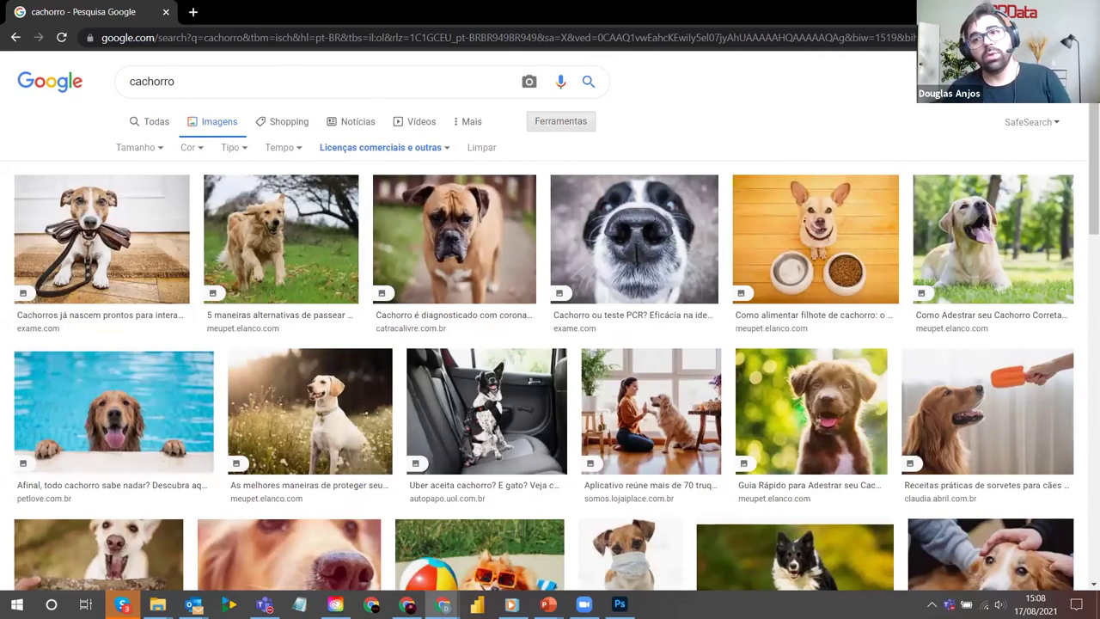
Return to Photoshop and review the License image option of the border collie graphic in the library without applying it
left_click(1000, 12)
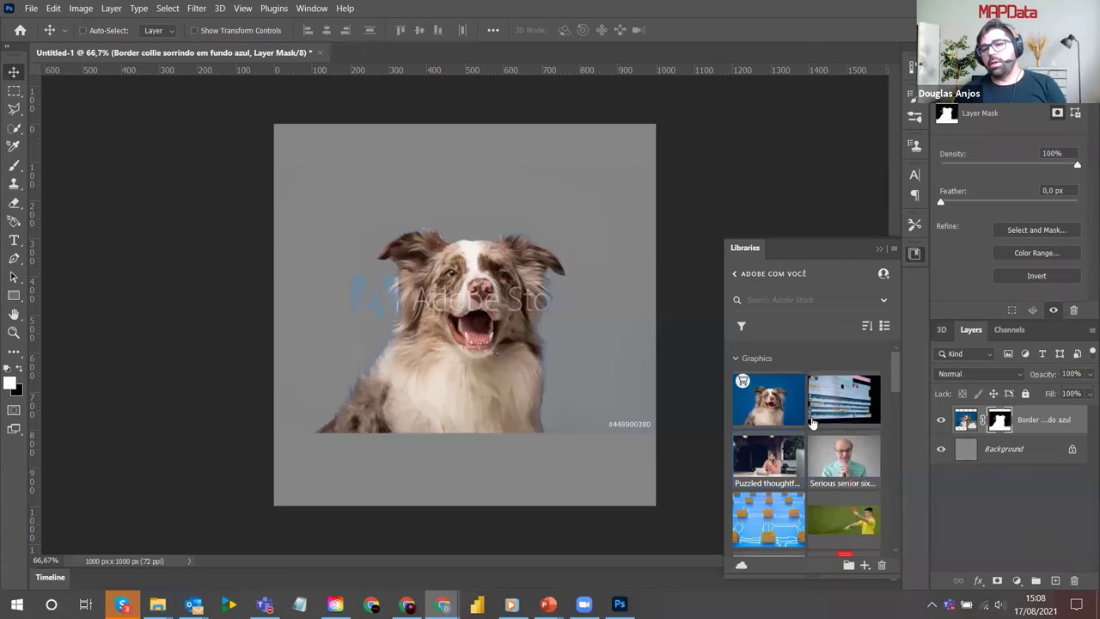
right_click(770, 392)
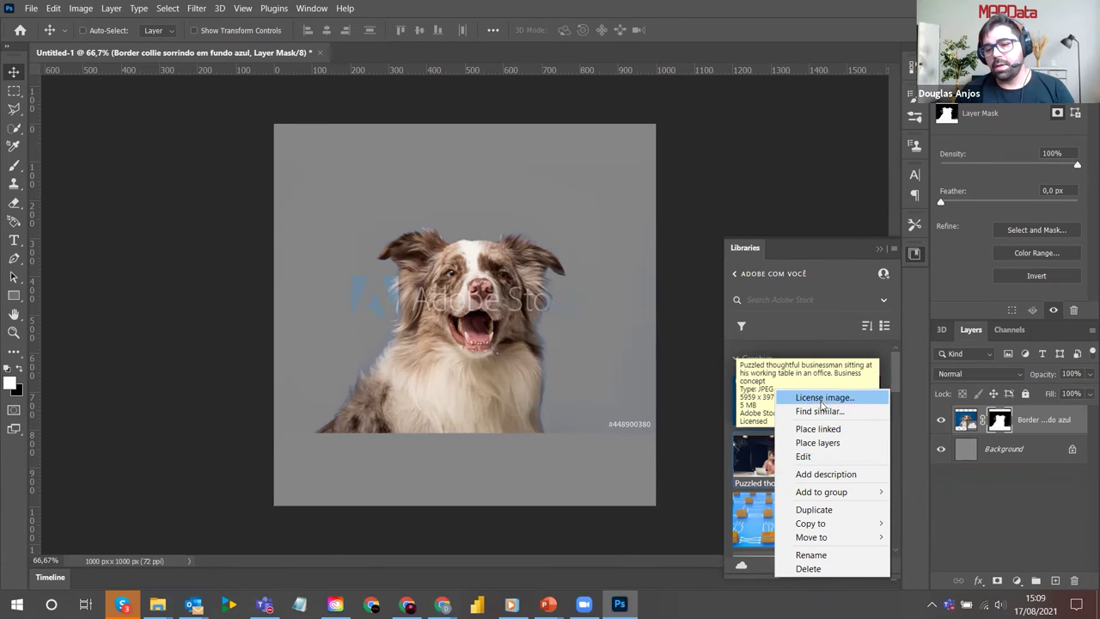
left_click(833, 338)
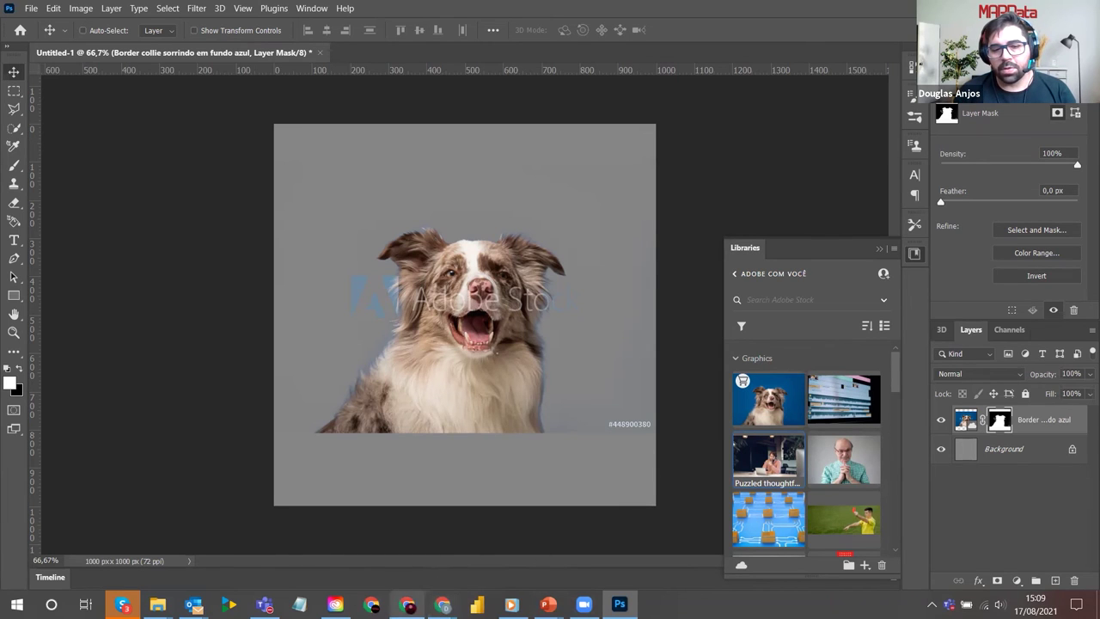
Switch to the other Chrome window and open the Adobe Stock website at stock.adobe.com
left_click(408, 605)
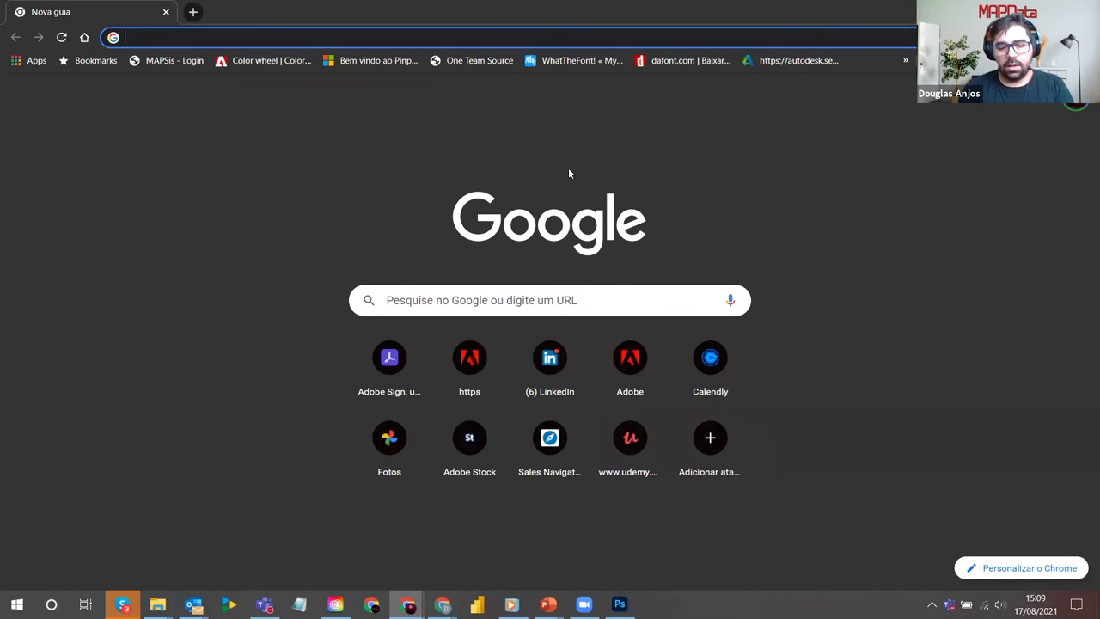
type("stock.")
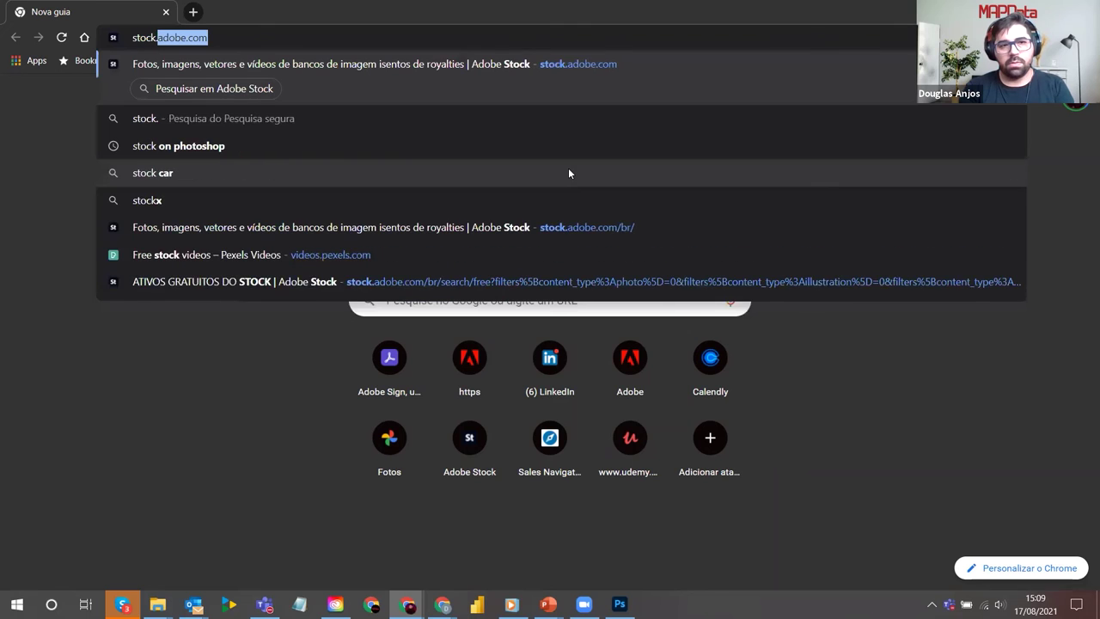
key("Return")
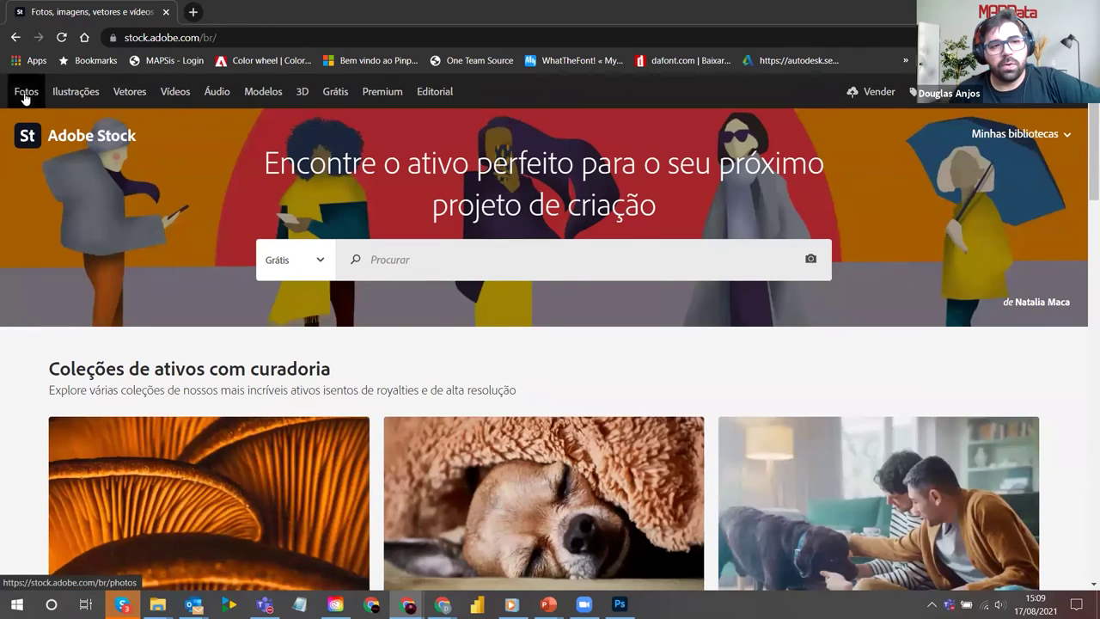
Open the Fotos section of Adobe Stock and search its images for "cachorro"
left_click(25, 91)
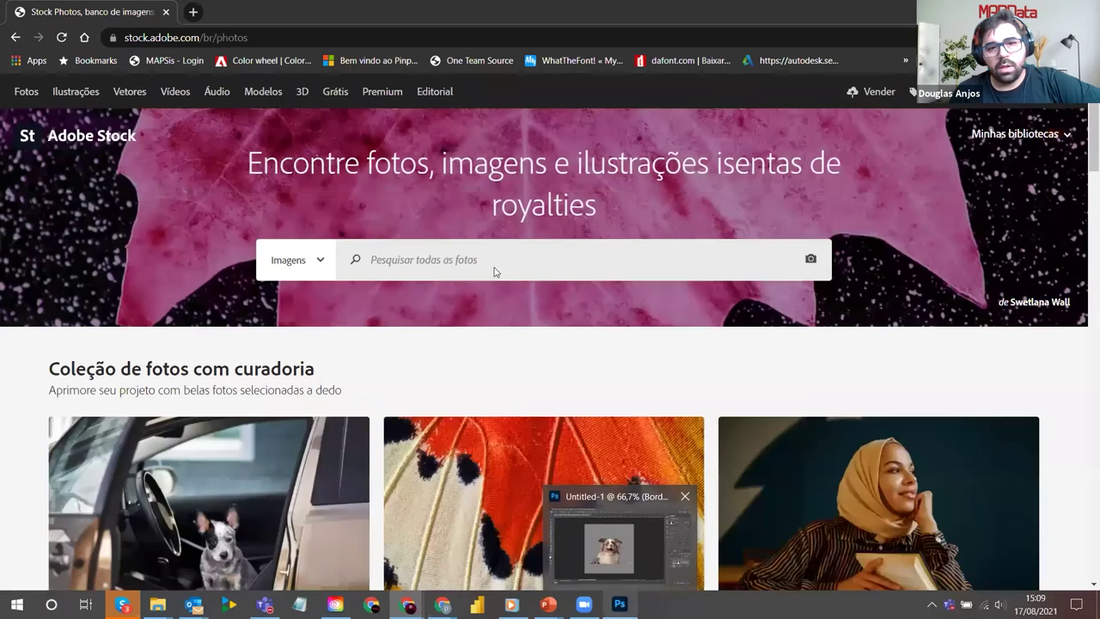
left_click(496, 260)
type("cachorro")
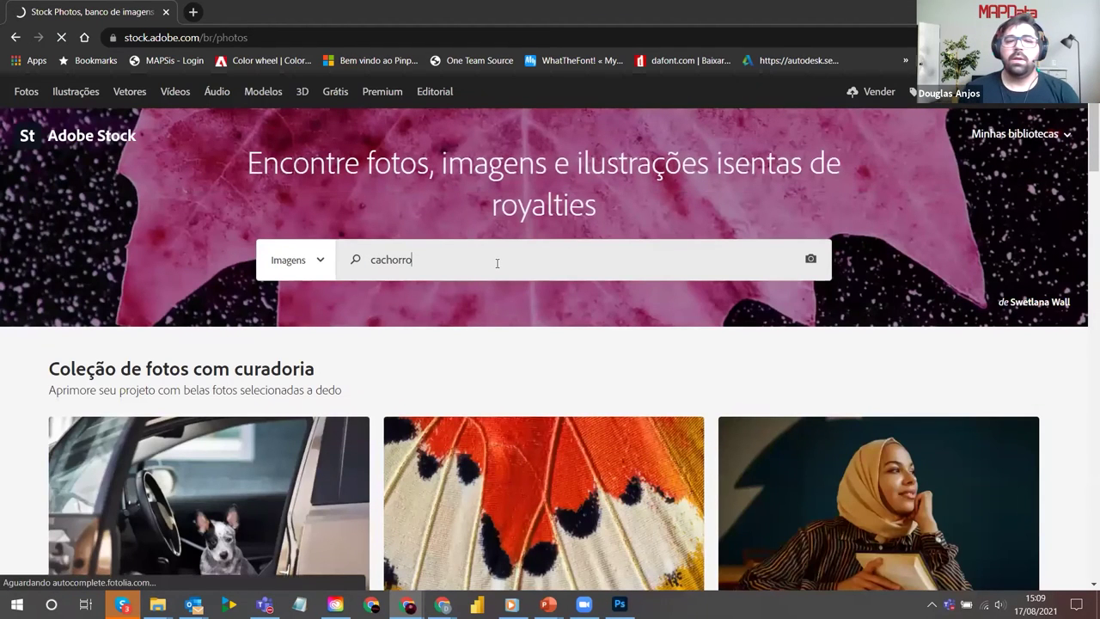
key("Return")
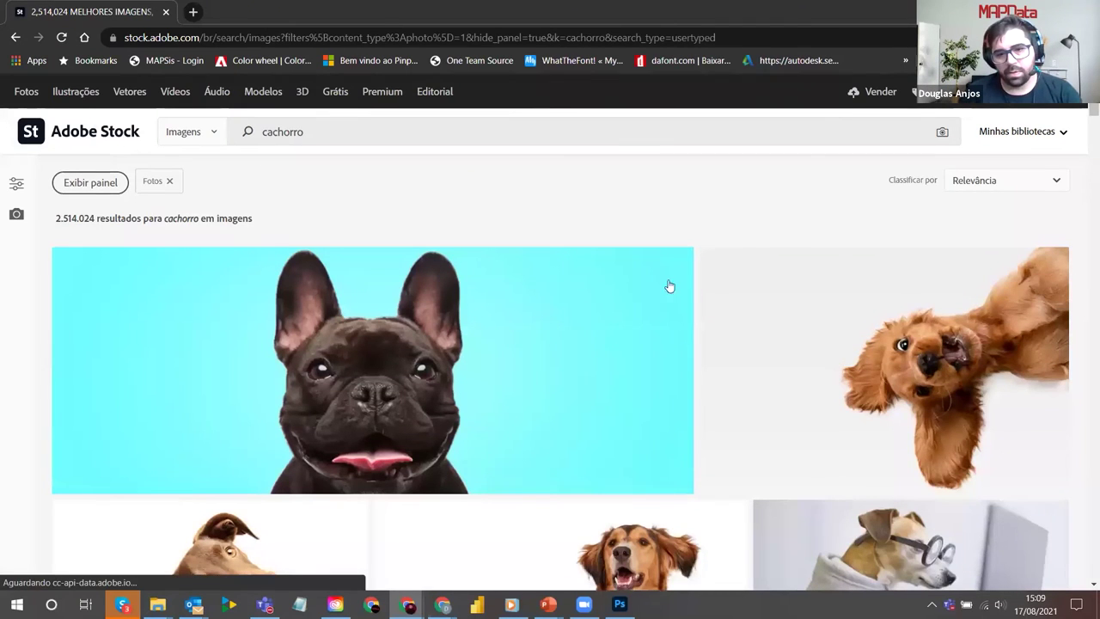
Browse the dog photo results and briefly check the border collie composition in Photoshop before returning to Adobe Stock in Chrome
scroll(531, 356, "down", 15)
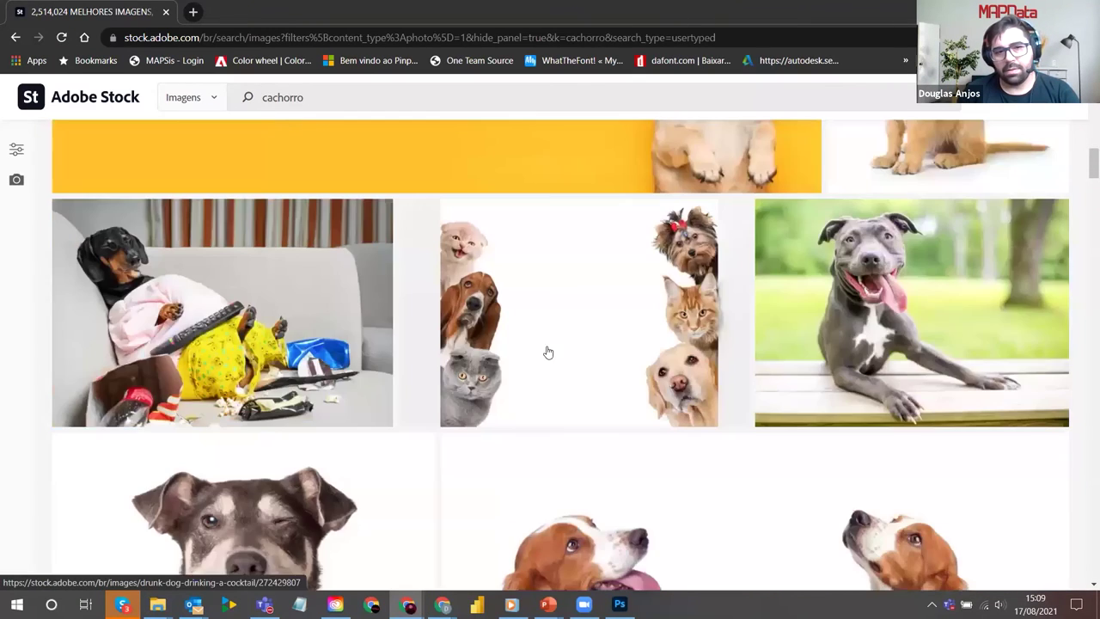
scroll(547, 352, "up", 15)
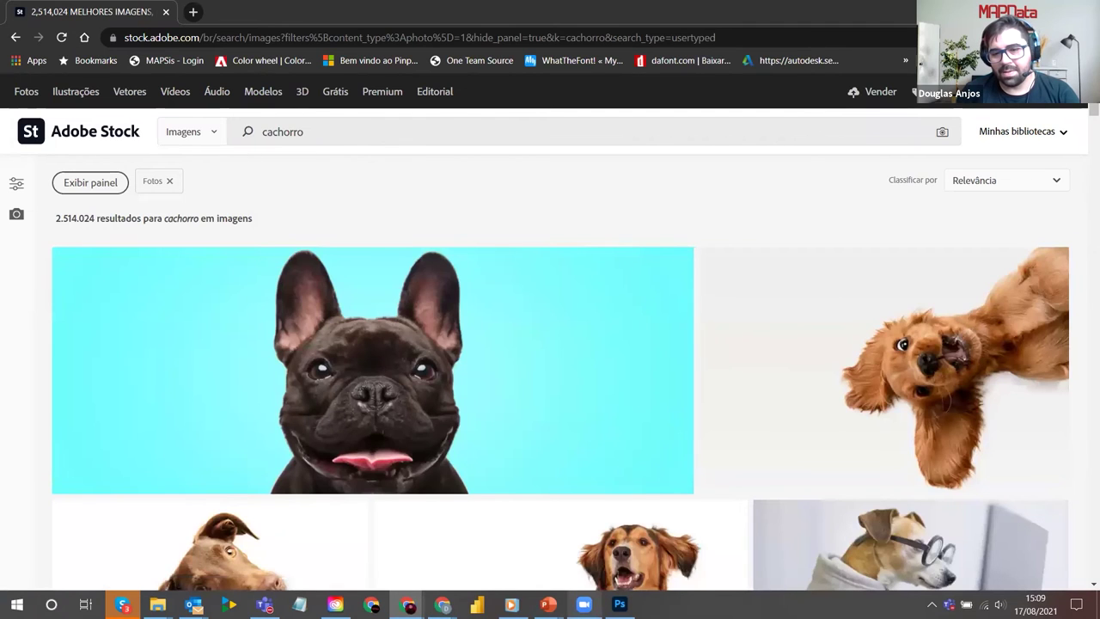
left_click(619, 604)
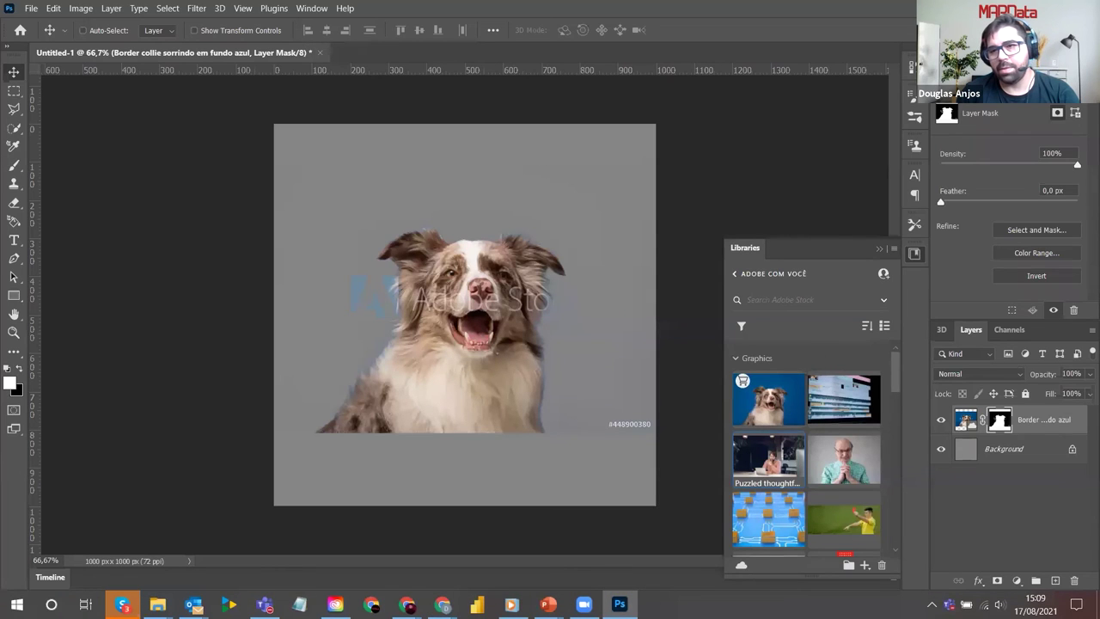
key("alt+Tab")
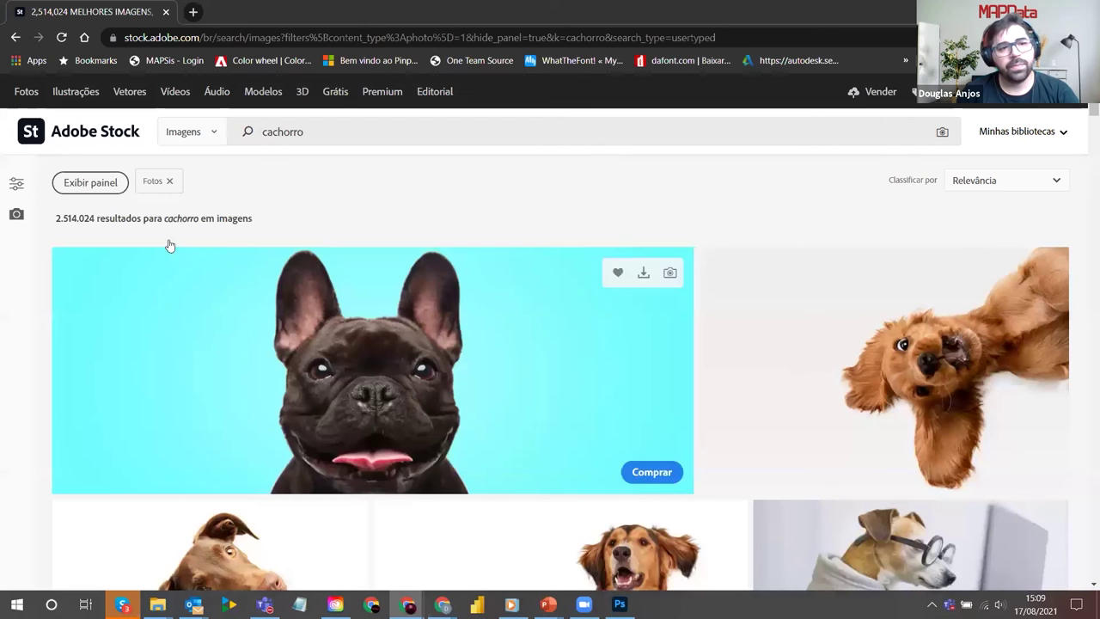
Show the search filters and restrict the dog photos to the Conteúdo padrão price category
left_click(16, 183)
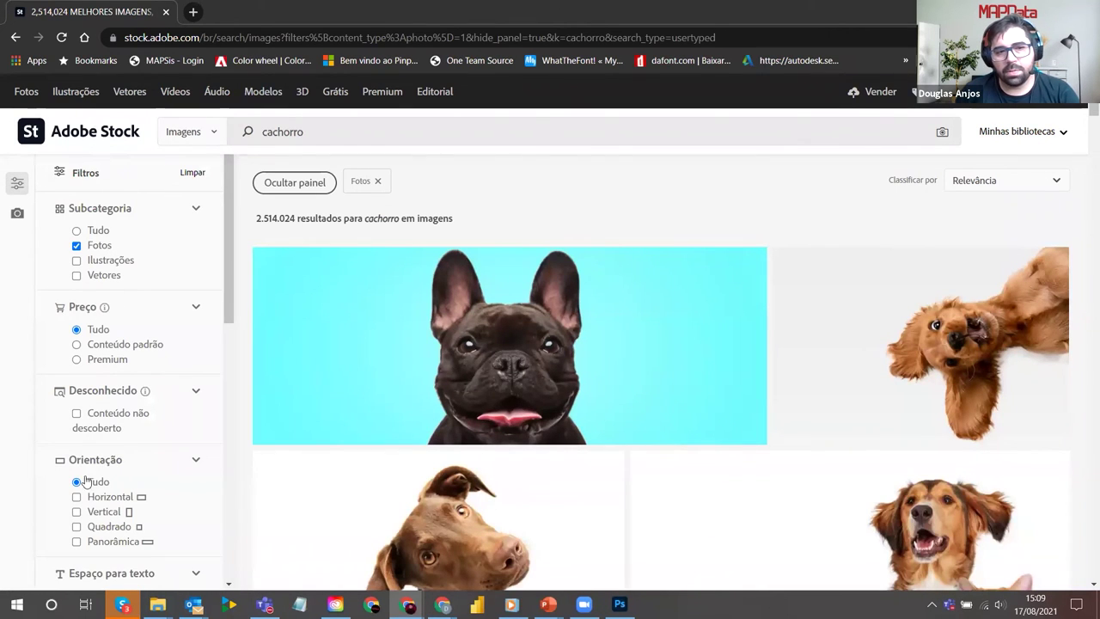
mouse_move(668, 319)
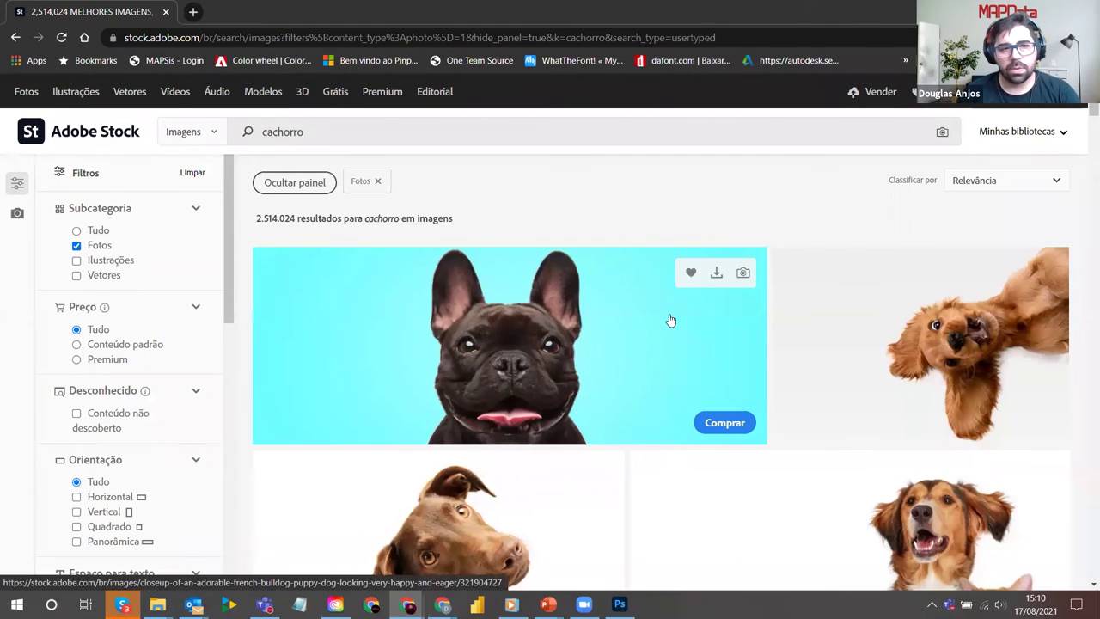
left_click(105, 345)
left_click(94, 354)
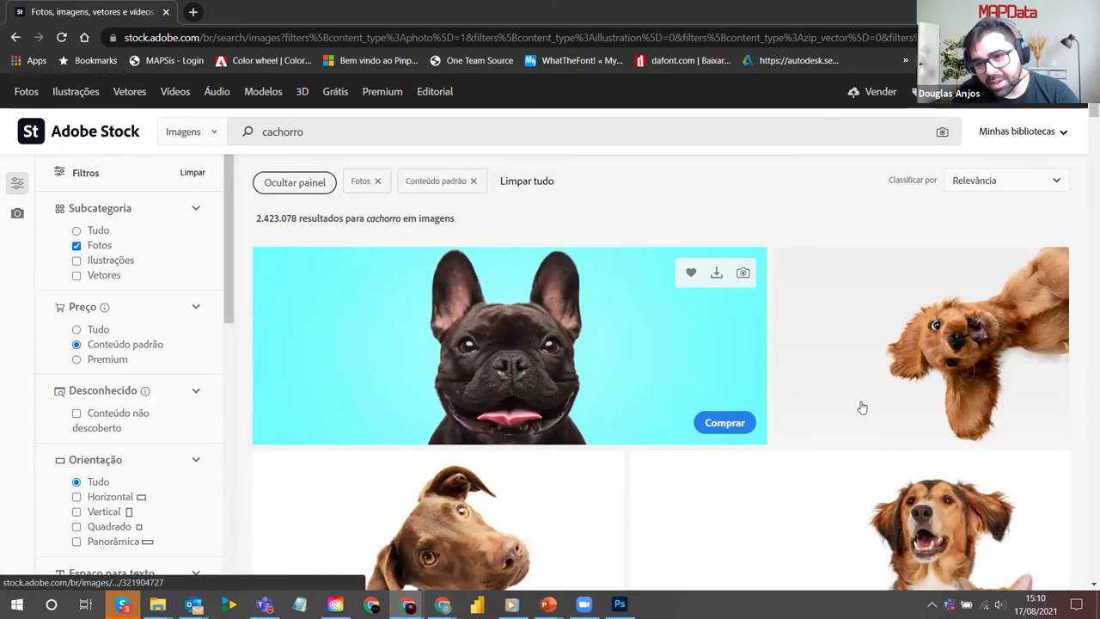
Open the details of the upside-down English cocker spaniel photo and review its Licença padrão and Licença estendida options
scroll(348, 439, "down", 2)
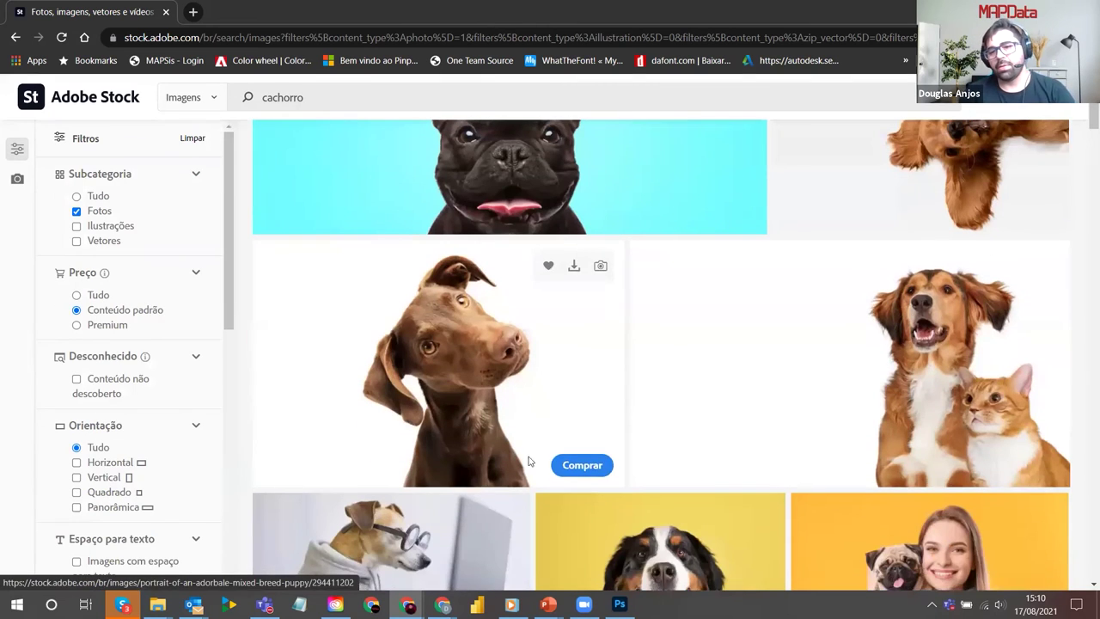
left_click(892, 201)
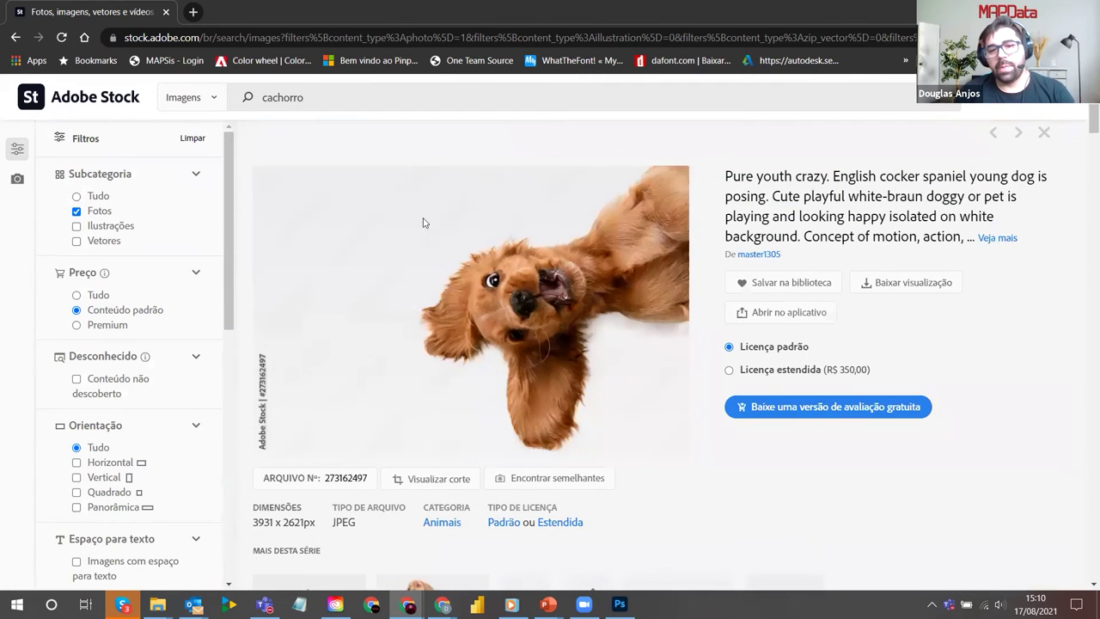
left_click(752, 353)
left_click(752, 373)
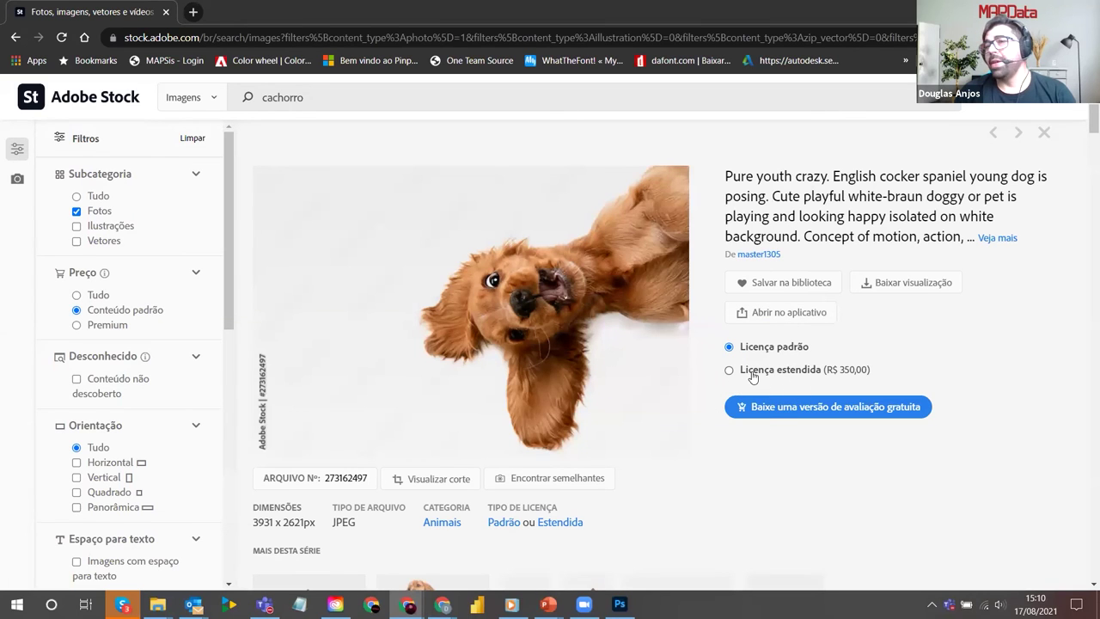